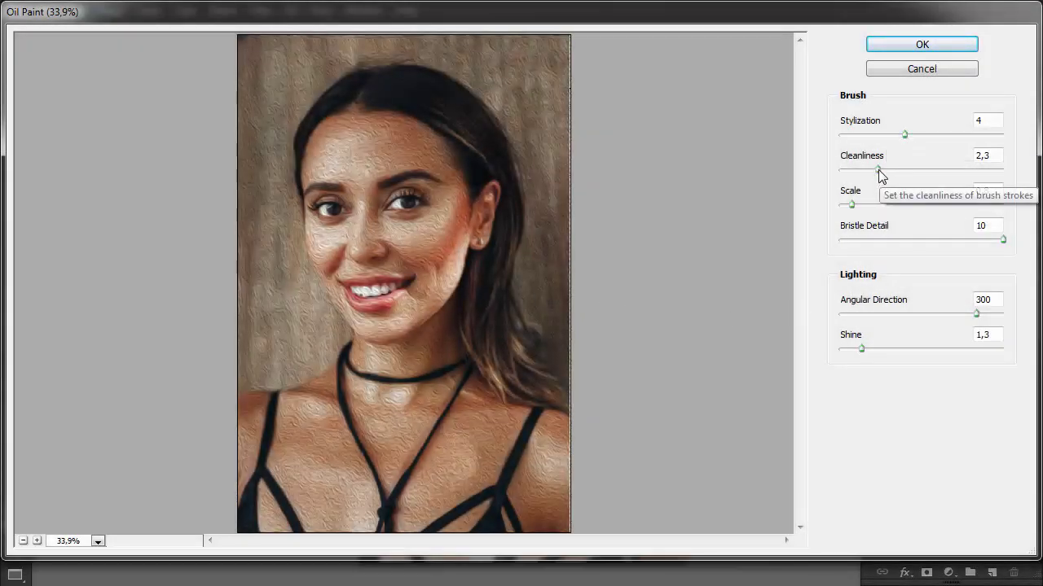
Step: Tune Oil Paint: Cleanliness about 7,8, Stylization about 6,94, larger scale, angle 297, low shine
drag(878, 169, 928, 173)
drag(851, 204, 922, 240)
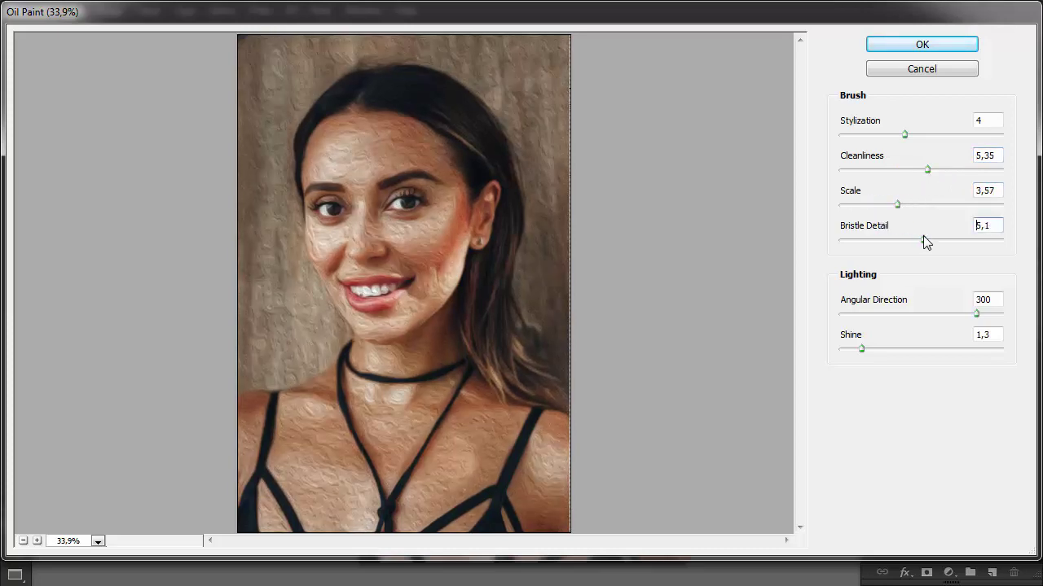
drag(868, 353, 845, 347)
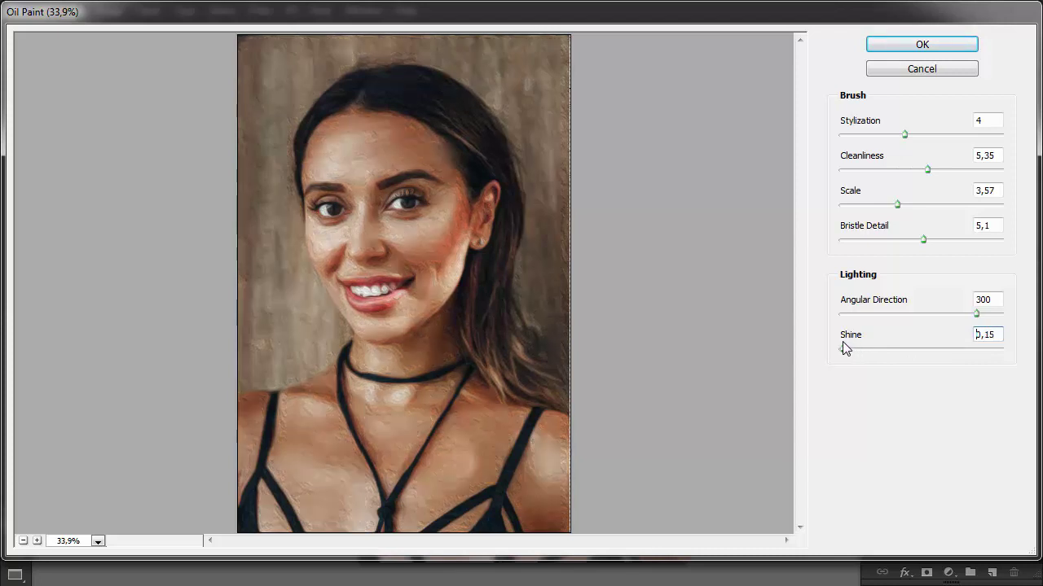
click(908, 314)
click(908, 316)
drag(908, 316, 975, 318)
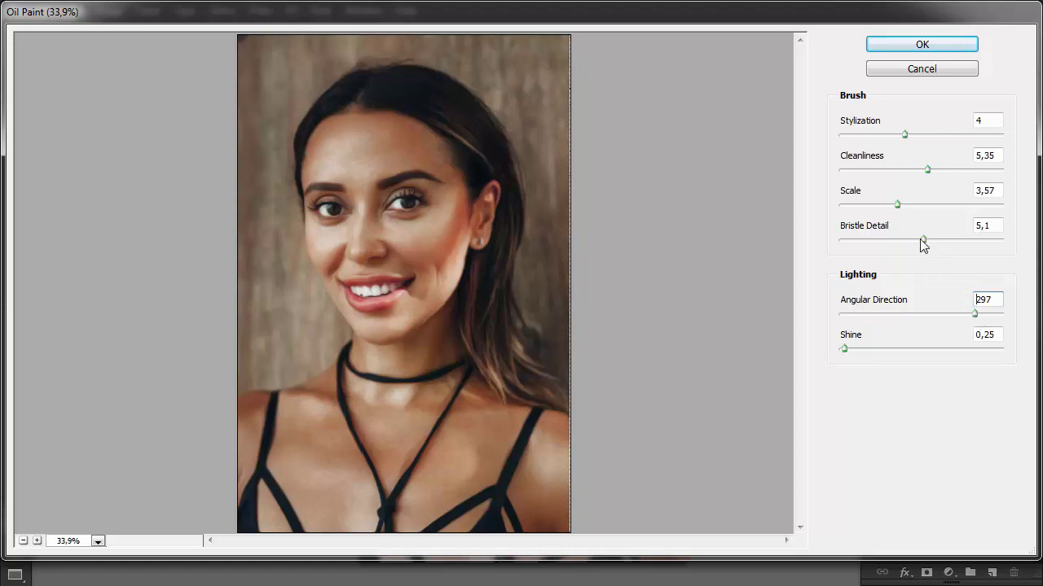
drag(921, 240, 947, 243)
drag(926, 171, 971, 173)
drag(973, 134, 937, 144)
drag(845, 349, 854, 349)
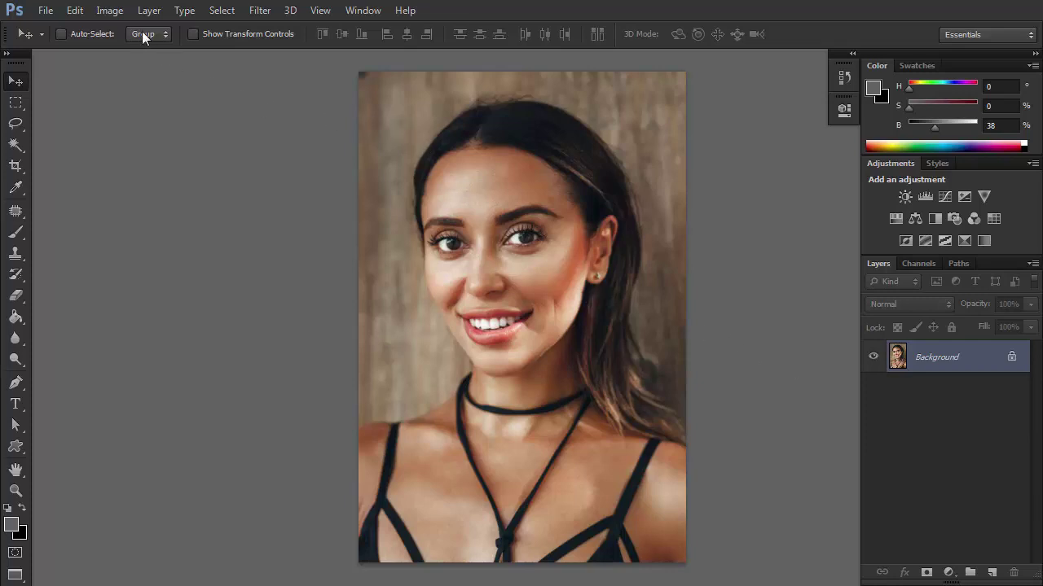
Step: Resize the image to 1200 px wide with Bicubic resampling and fit it on screen
click(109, 9)
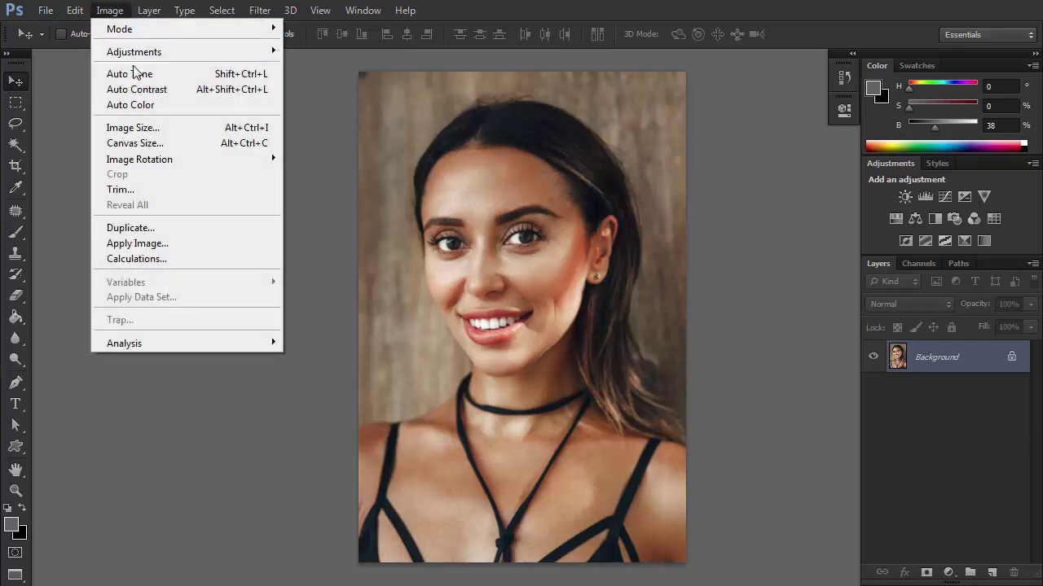
click(142, 128)
text(1200)
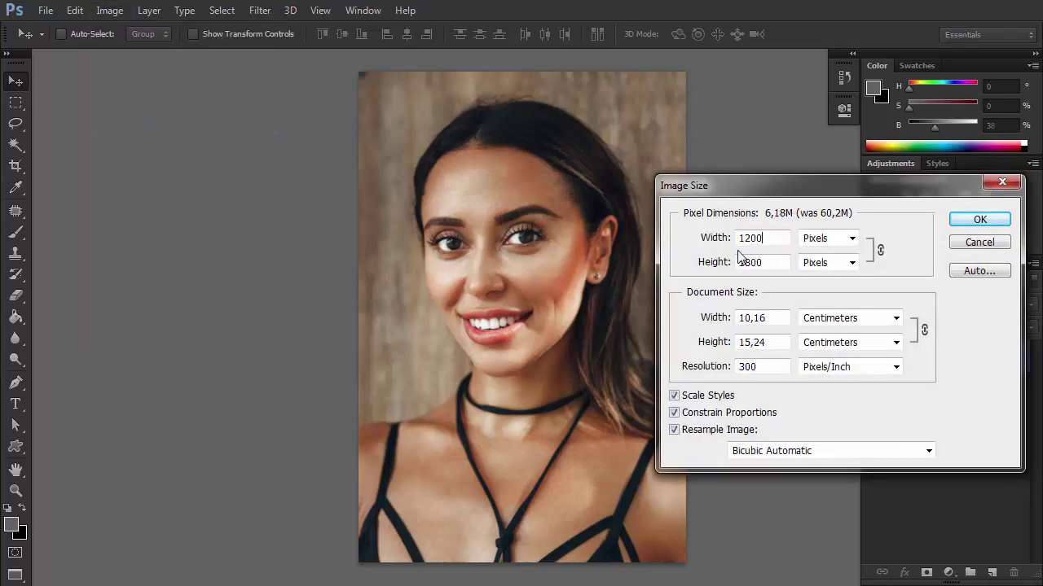
click(830, 450)
click(815, 493)
key(Return)
key(ctrl+0)
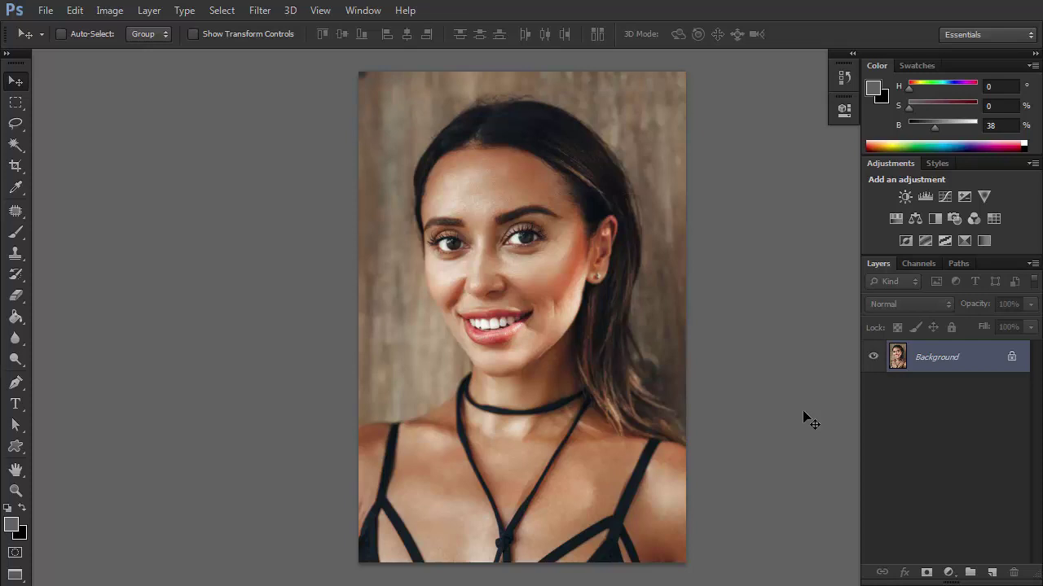
Step: Convert the Background layer to a smart object named Layer 0
right_click(950, 363)
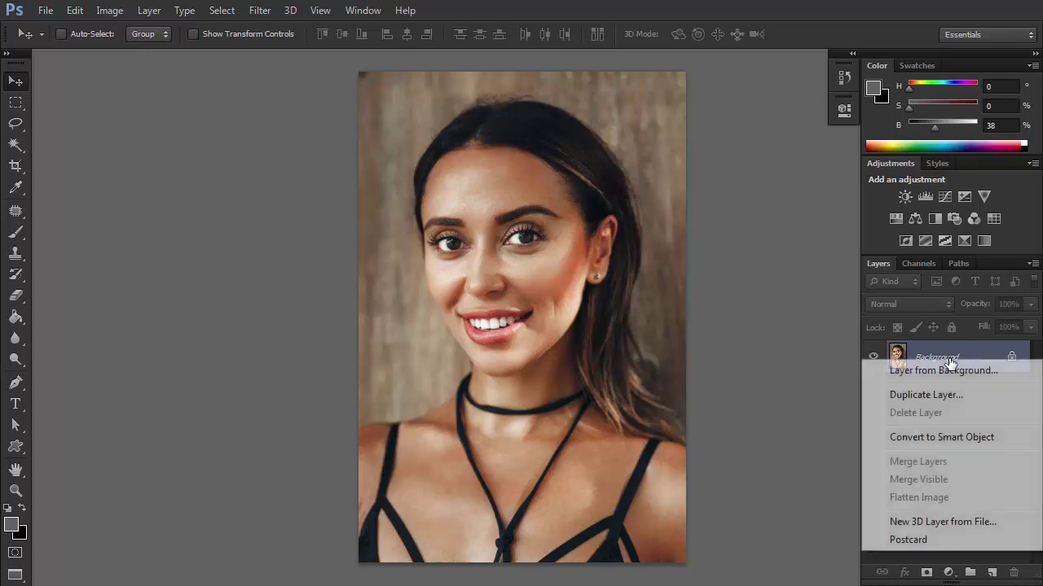
click(953, 440)
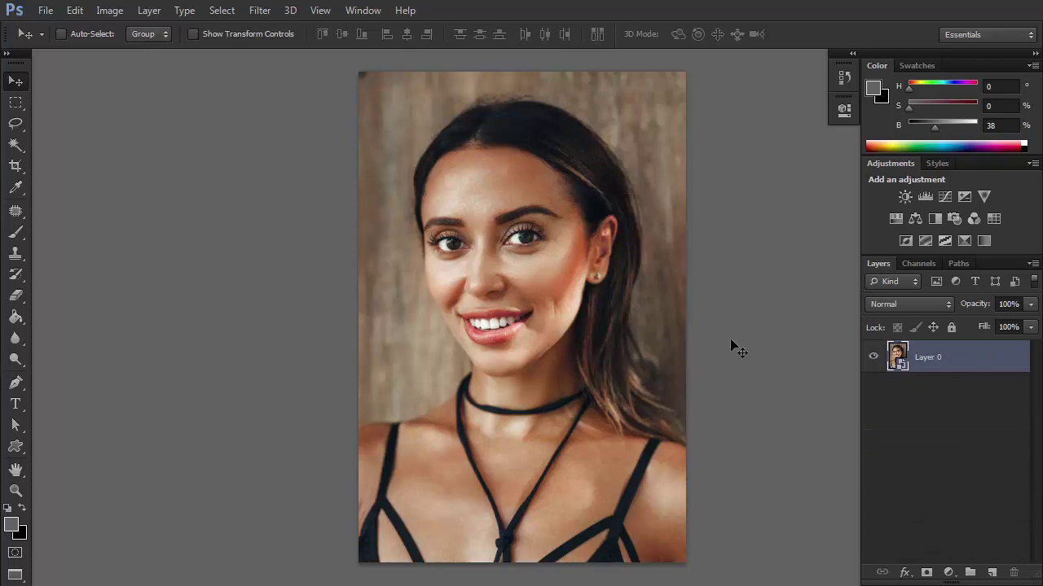
click(260, 10)
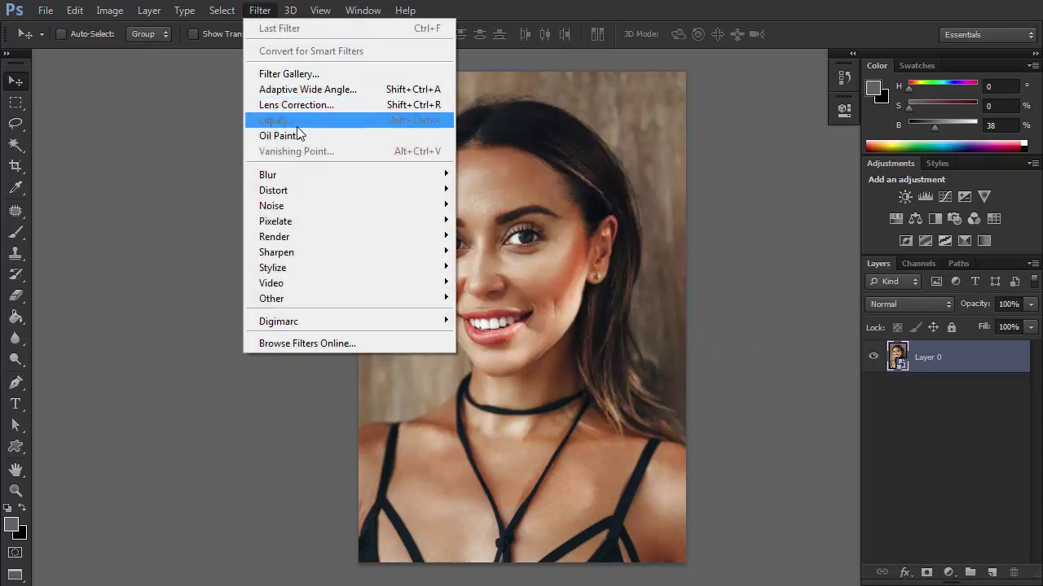
Step: Open Oil Paint on Layer 0, raising Cleanliness, Scale to 3,57 and lowering Shine
click(300, 136)
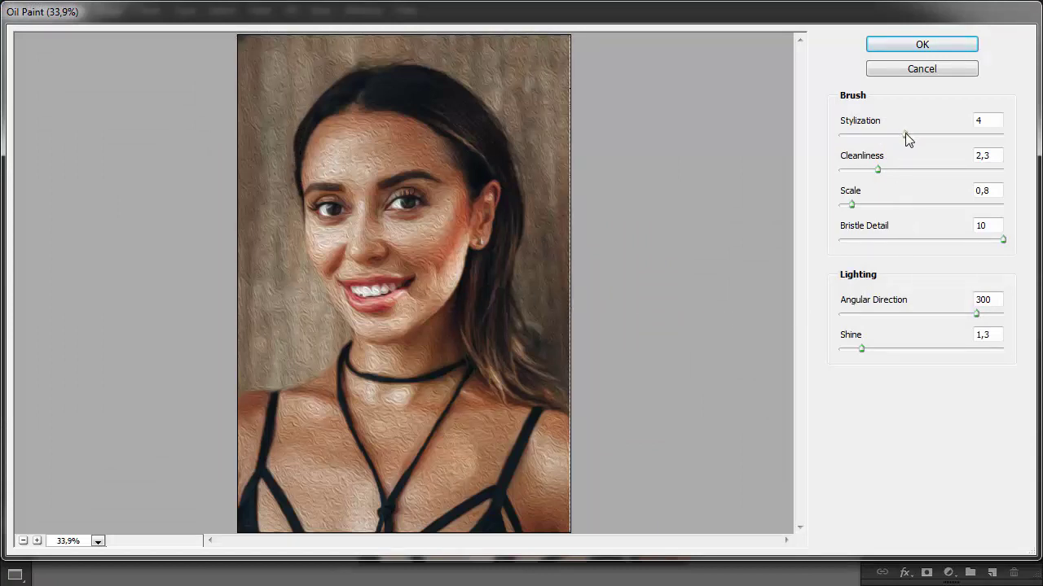
drag(877, 169, 926, 172)
click(869, 205)
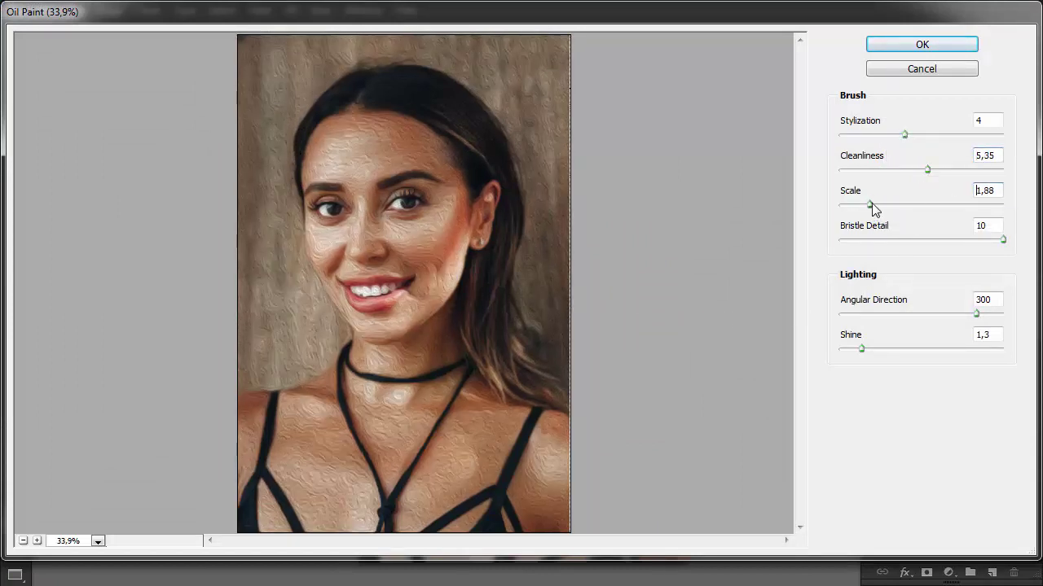
drag(872, 204, 899, 204)
click(923, 240)
click(905, 349)
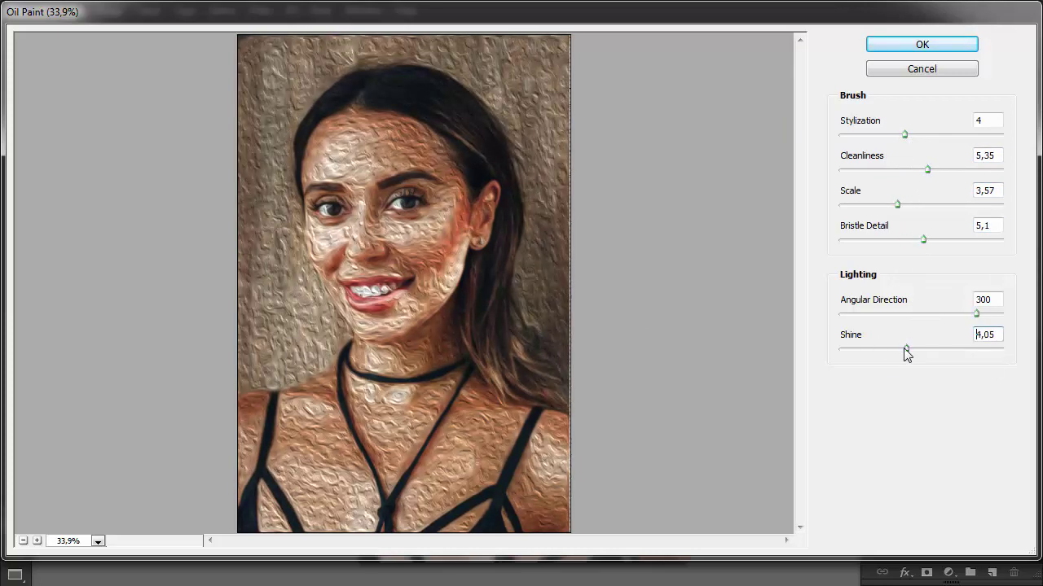
drag(906, 350, 843, 348)
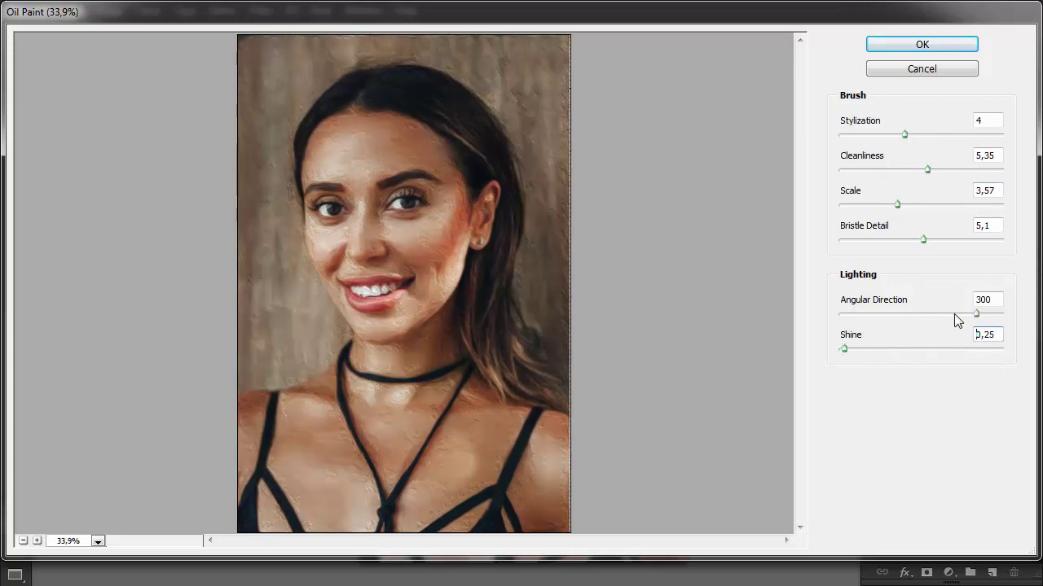
Step: Finish Oil Paint with angle 297, Bristle Detail 6,7, Shine 0,45, apply, then hide it to compare
mouse_move(976, 314)
mouse_down()
mouse_move(995, 317)
mouse_move(974, 315)
mouse_up()
click(986, 240)
drag(985, 239, 949, 245)
drag(968, 170, 936, 136)
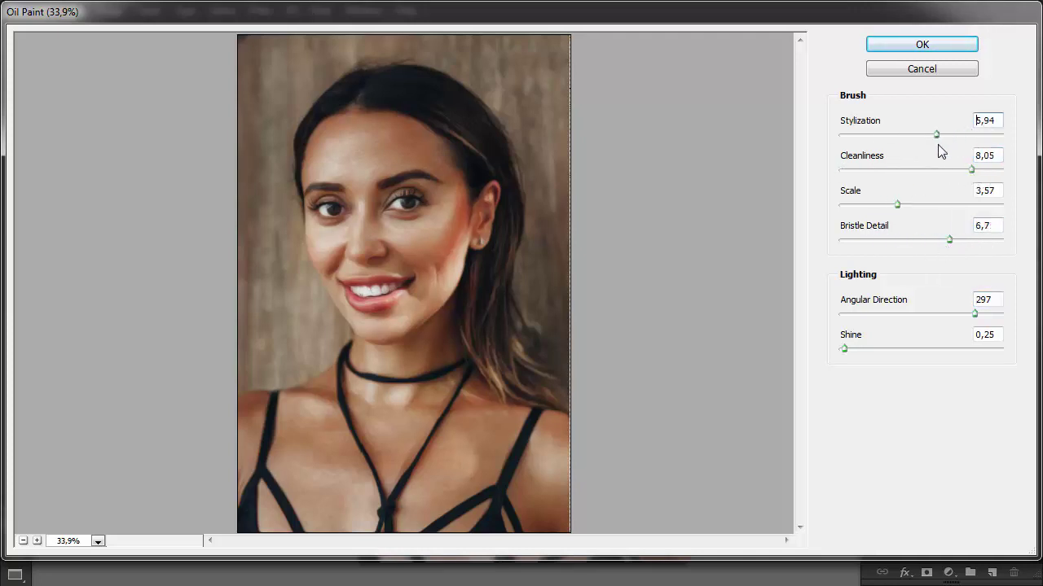
drag(855, 349, 850, 348)
click(921, 46)
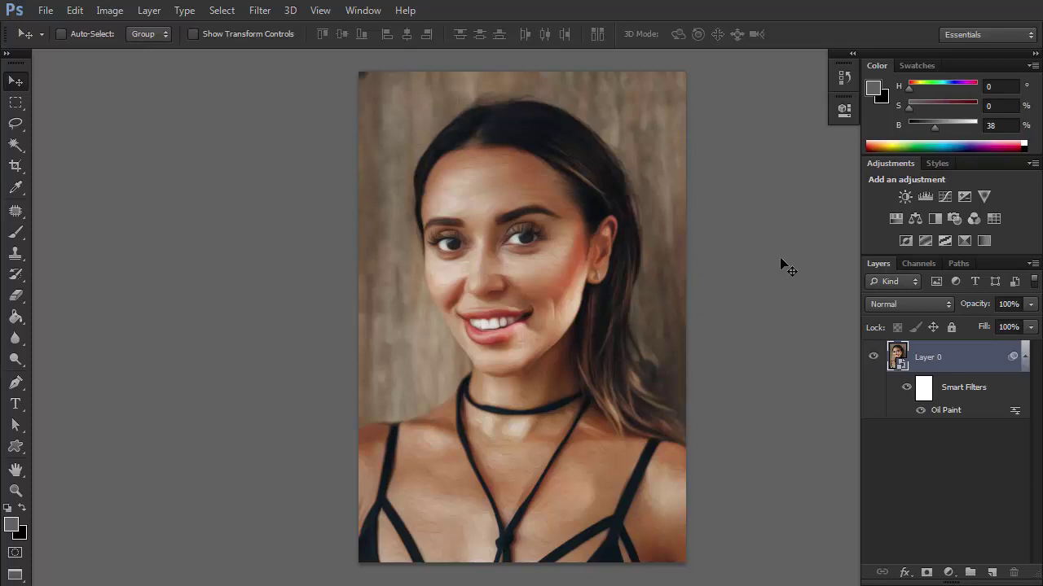
click(907, 395)
Step: Show the Oil Paint effect again and open Smart Sharpen, previewing the eye
click(906, 396)
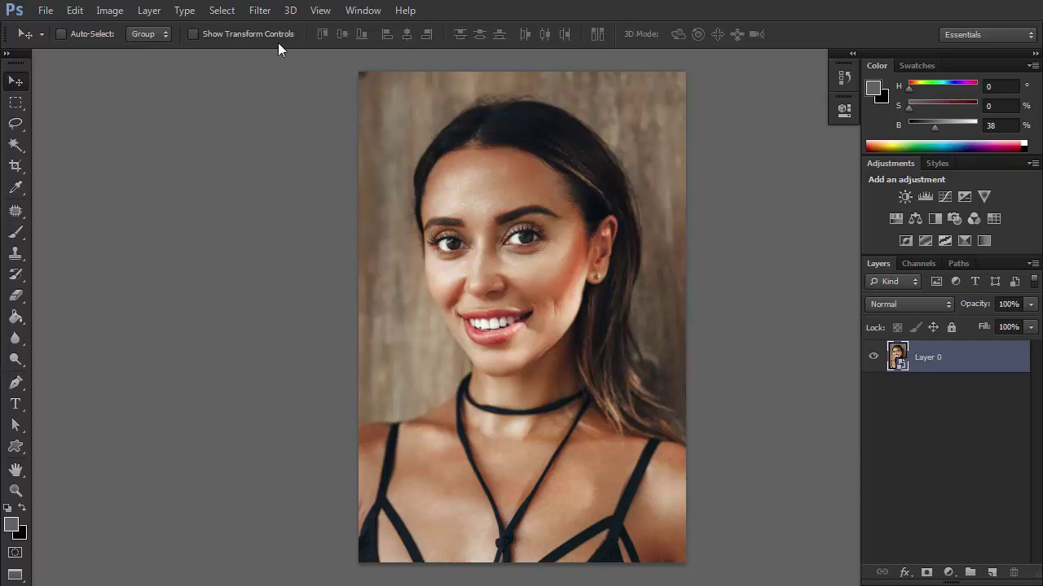
click(260, 10)
mouse_move(277, 252)
click(215, 295)
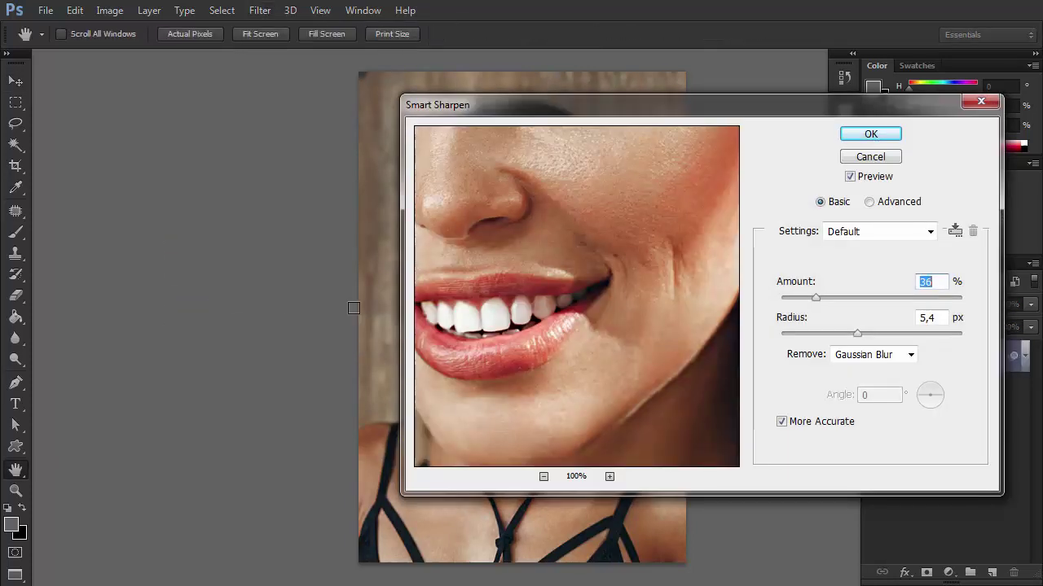
drag(380, 281, 361, 314)
drag(552, 291, 607, 400)
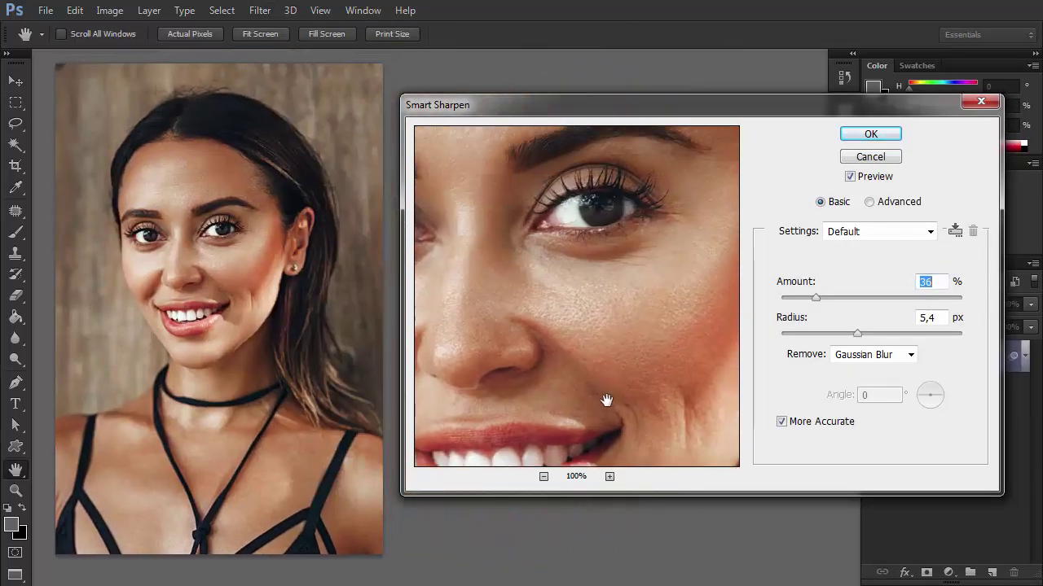
Step: Apply Smart Sharpen at about 124% Amount, 2,1 px radius, then toggle filters to compare
drag(815, 300, 825, 335)
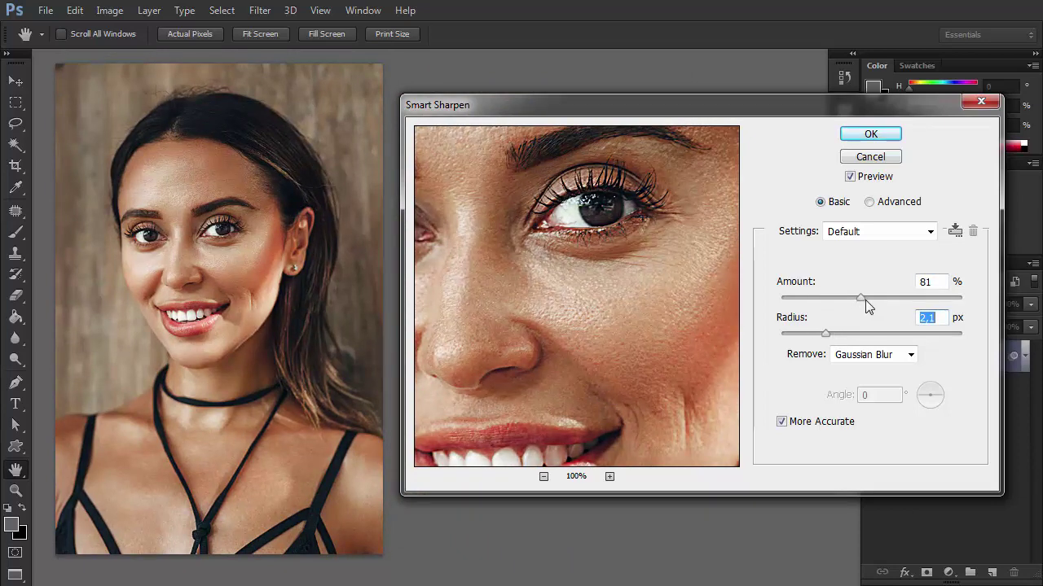
drag(866, 301, 901, 298)
mouse_move(901, 297)
mouse_down()
mouse_move(883, 292)
mouse_move(891, 295)
mouse_up()
click(869, 133)
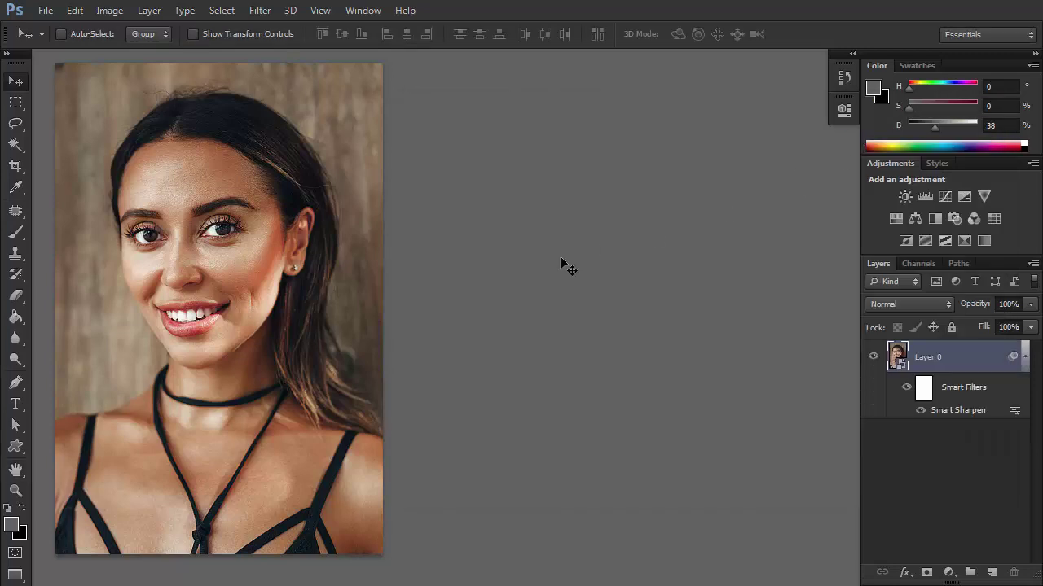
key(ctrl+0)
click(906, 387)
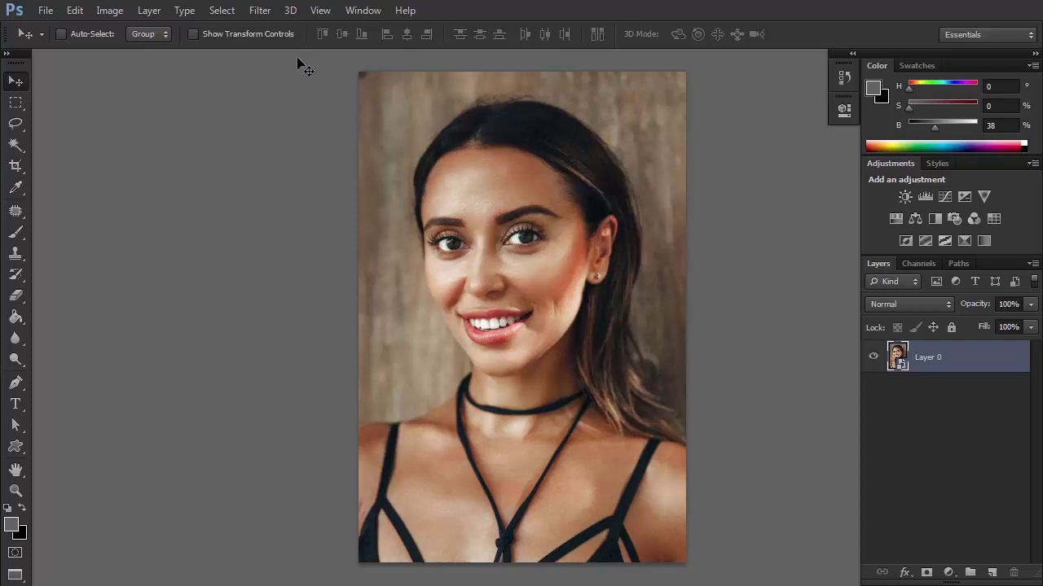
Step: Open Smart Blur with High quality, previewing the eye and trying a higher threshold
click(259, 9)
mouse_move(273, 174)
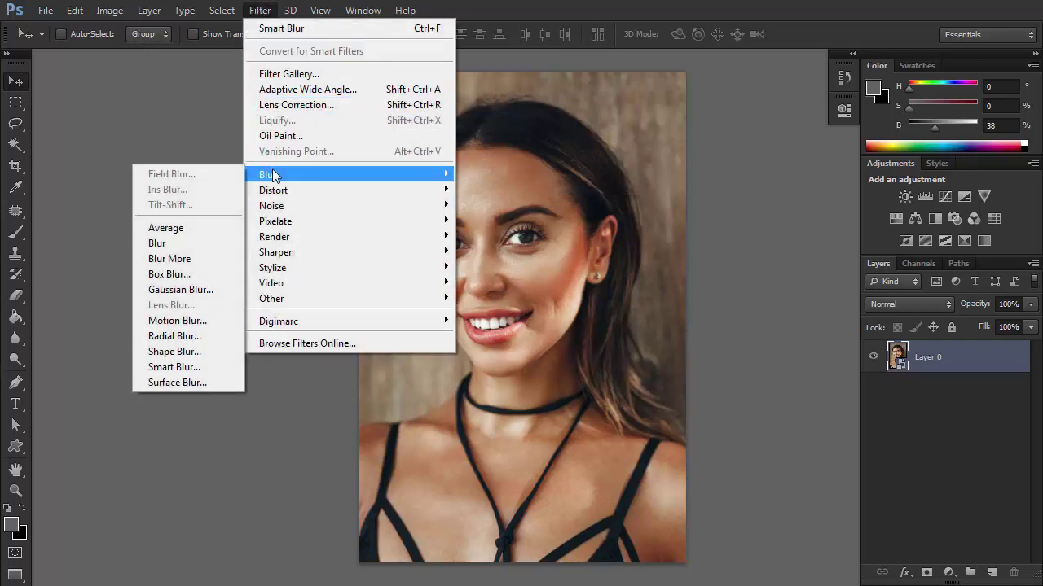
click(195, 367)
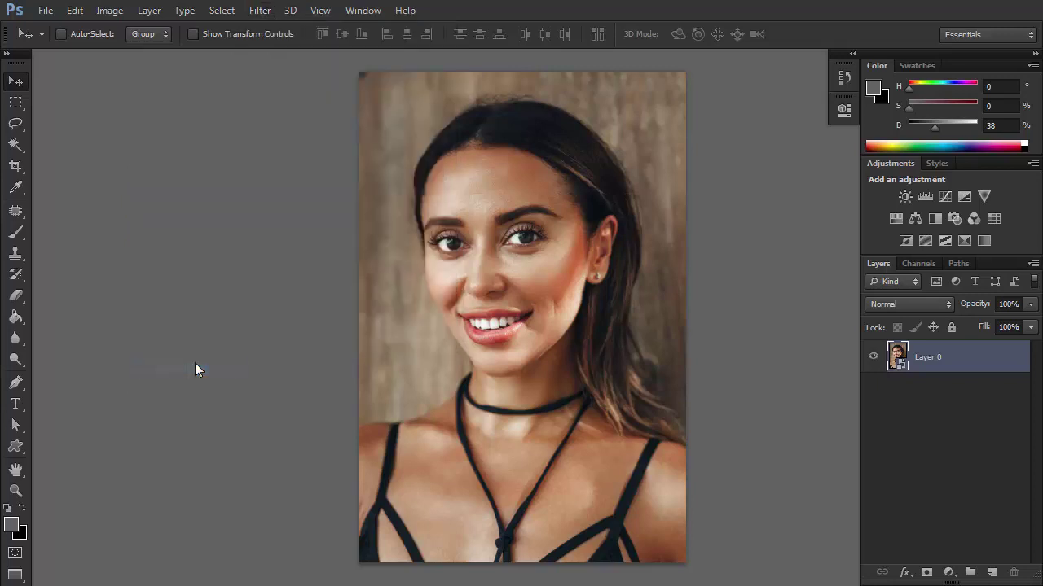
click(518, 244)
click(847, 508)
click(814, 550)
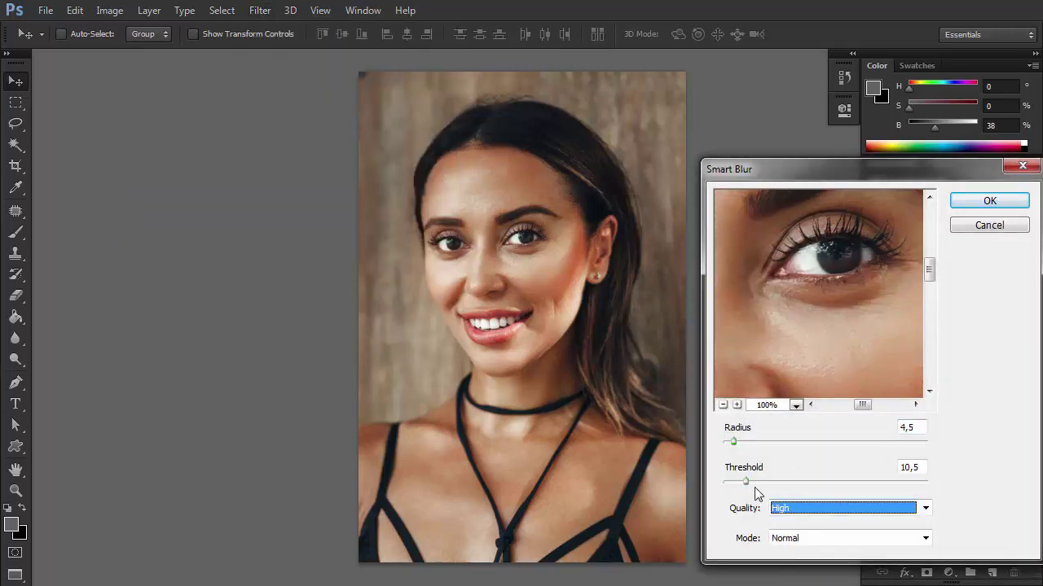
drag(746, 481, 762, 481)
Step: Settle Smart Blur at Radius 6,1 and Threshold 14,1 with the whole face previewed, and apply
drag(733, 441, 739, 441)
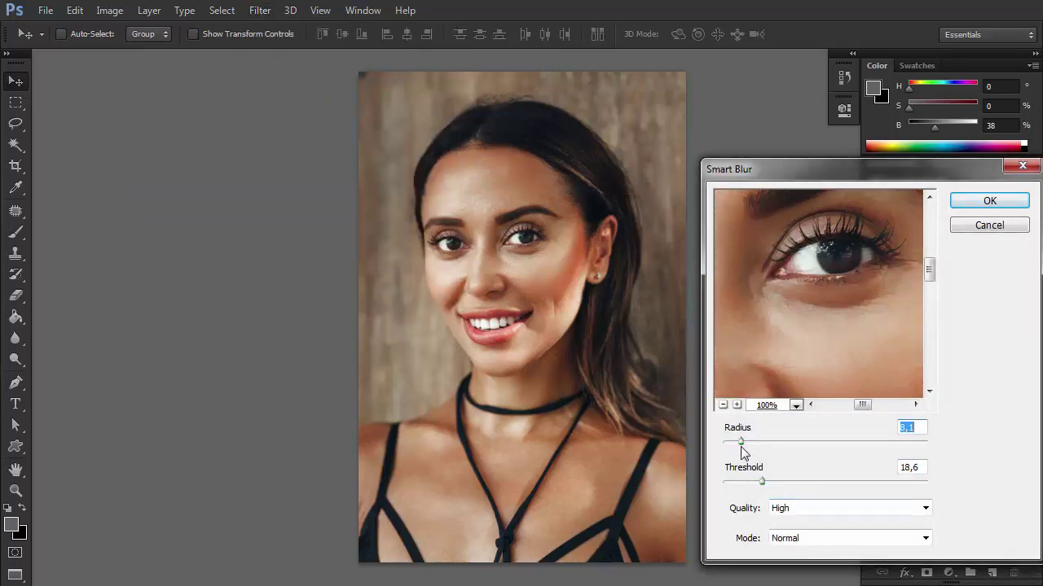
drag(762, 481, 768, 481)
drag(794, 395, 883, 448)
click(723, 405)
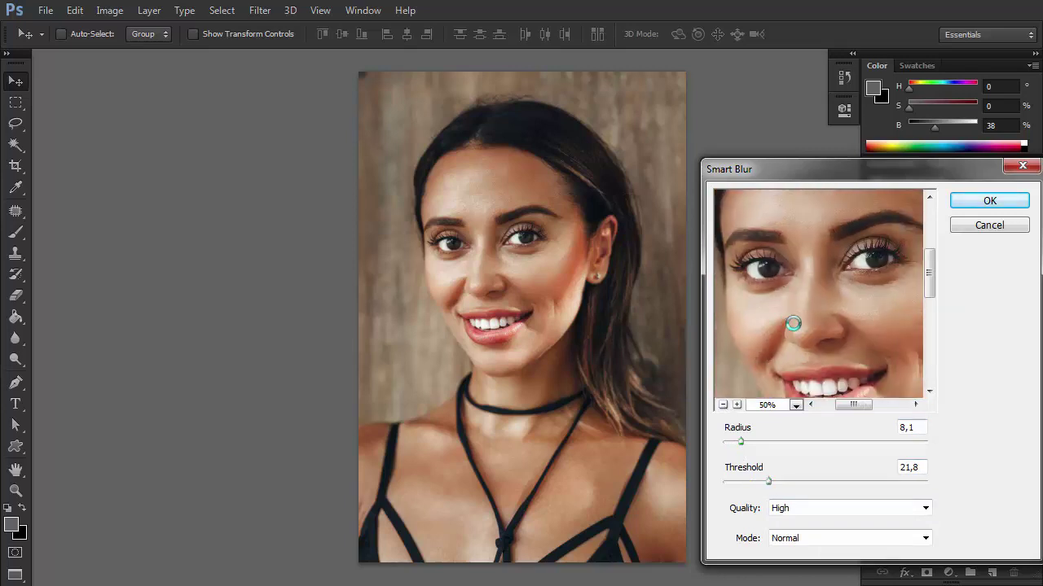
drag(795, 319, 785, 291)
drag(739, 440, 736, 440)
drag(768, 482, 749, 481)
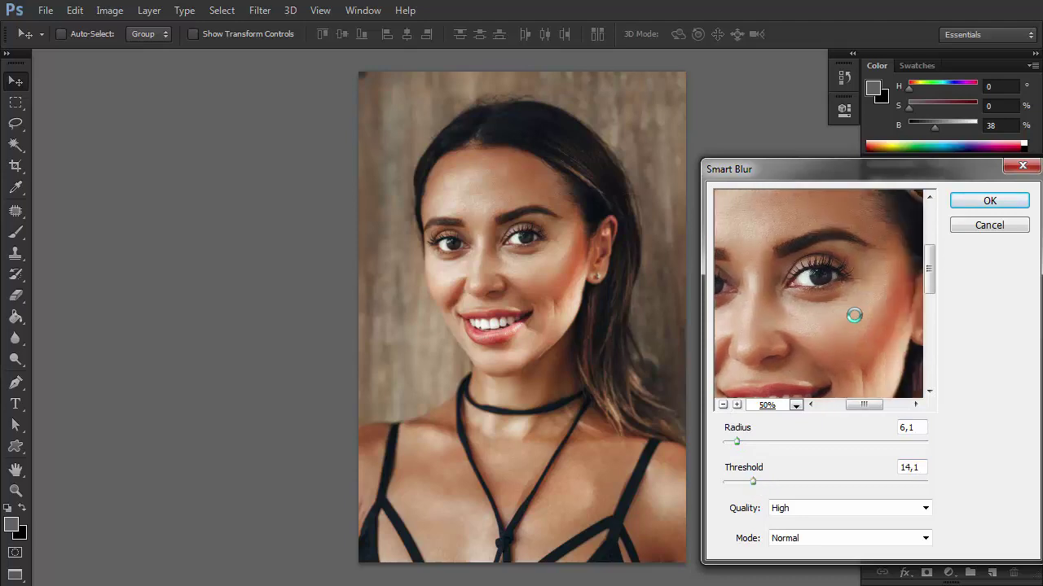
key(Return)
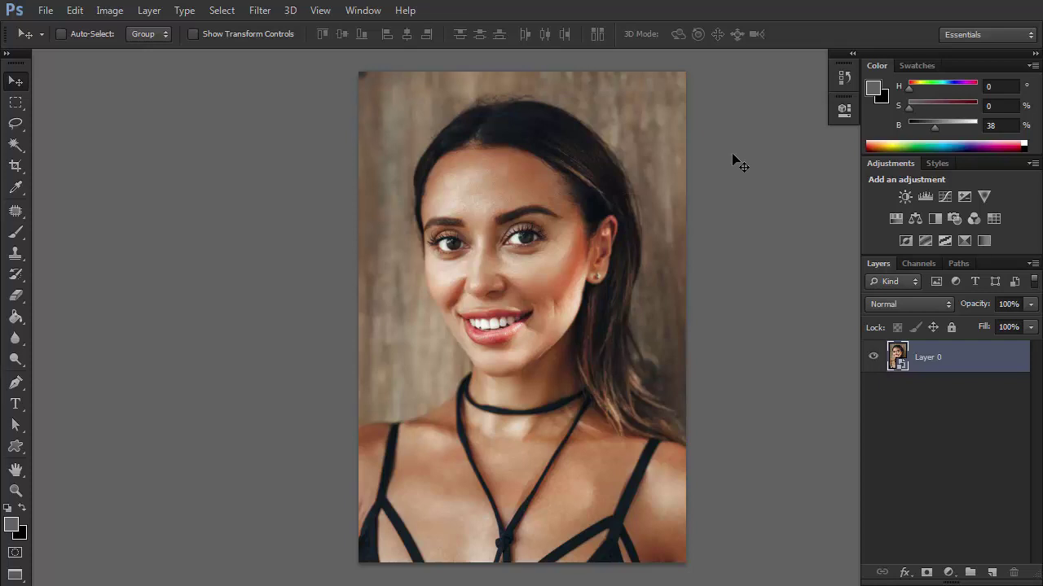
Step: Add Monochromatic, Uniform noise at about 16,57% Amount, previewed on the mouth
click(263, 12)
mouse_move(296, 206)
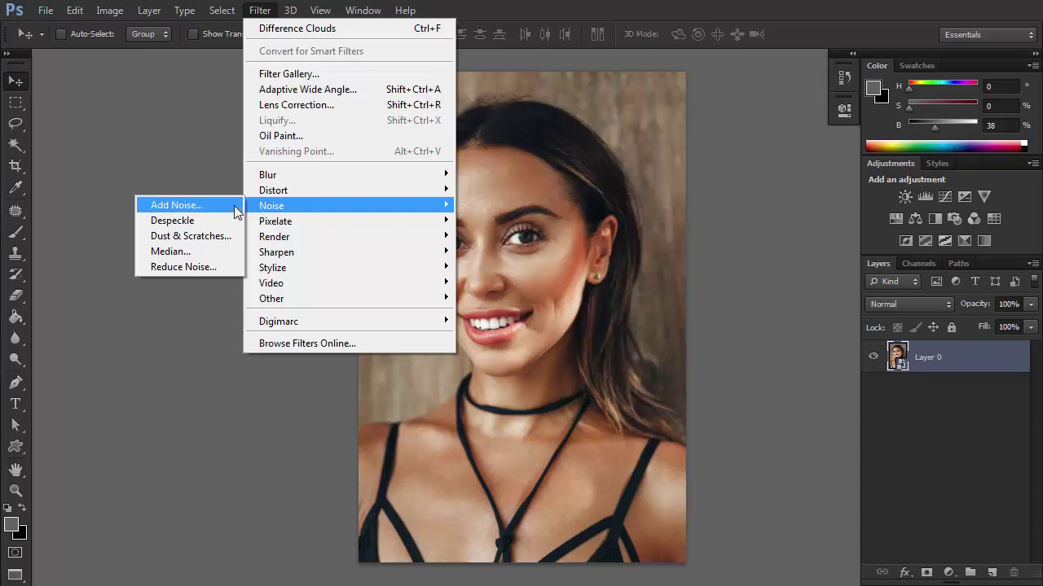
click(176, 206)
drag(422, 305, 291, 307)
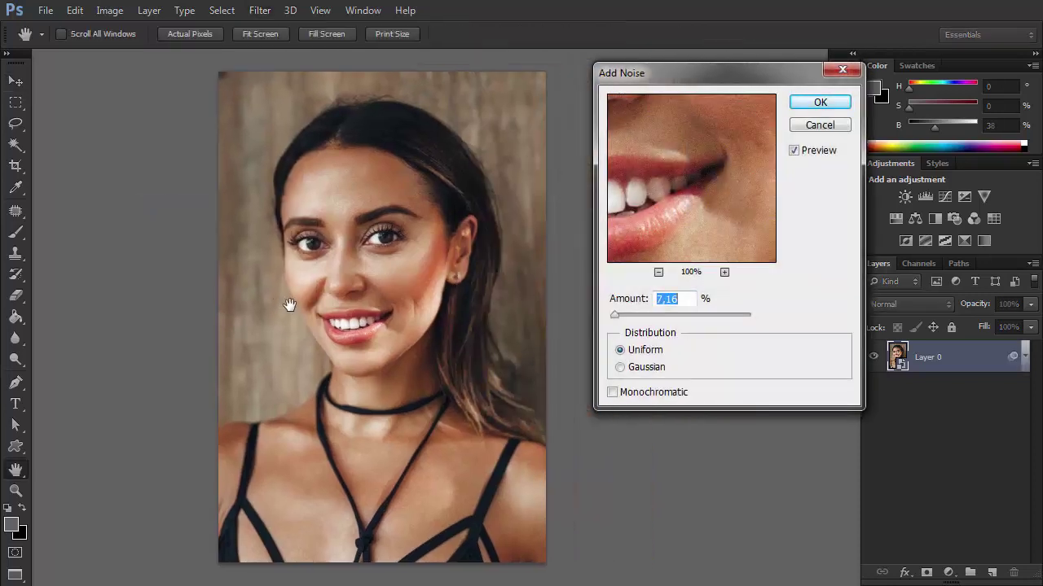
click(612, 392)
mouse_move(614, 315)
mouse_down()
mouse_move(647, 315)
mouse_move(618, 317)
mouse_up()
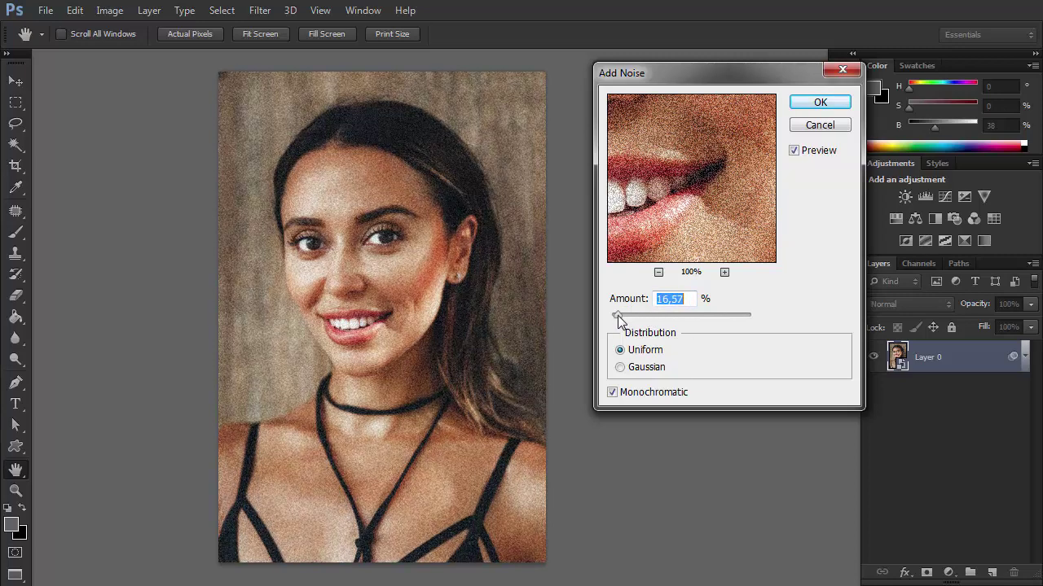
click(819, 102)
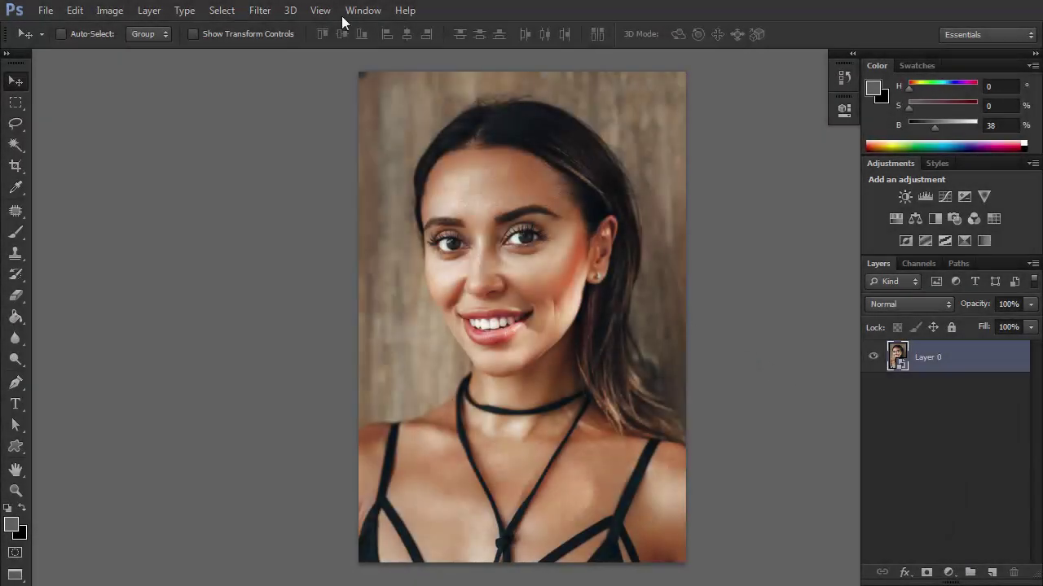
Step: Open Lighting Effects and settle on the Spot light type after trying Point and Infinite
click(269, 10)
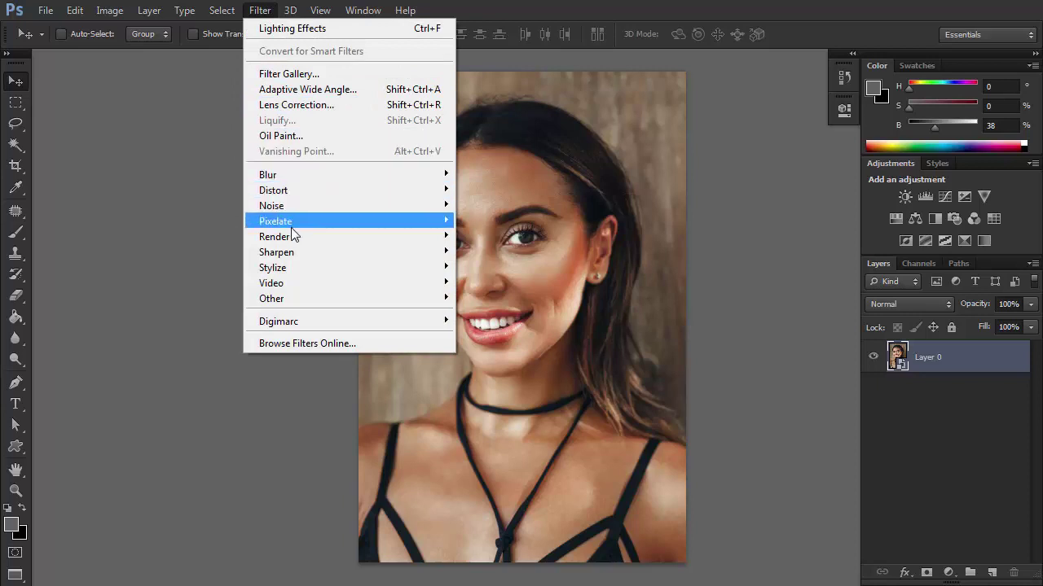
mouse_move(295, 237)
click(217, 297)
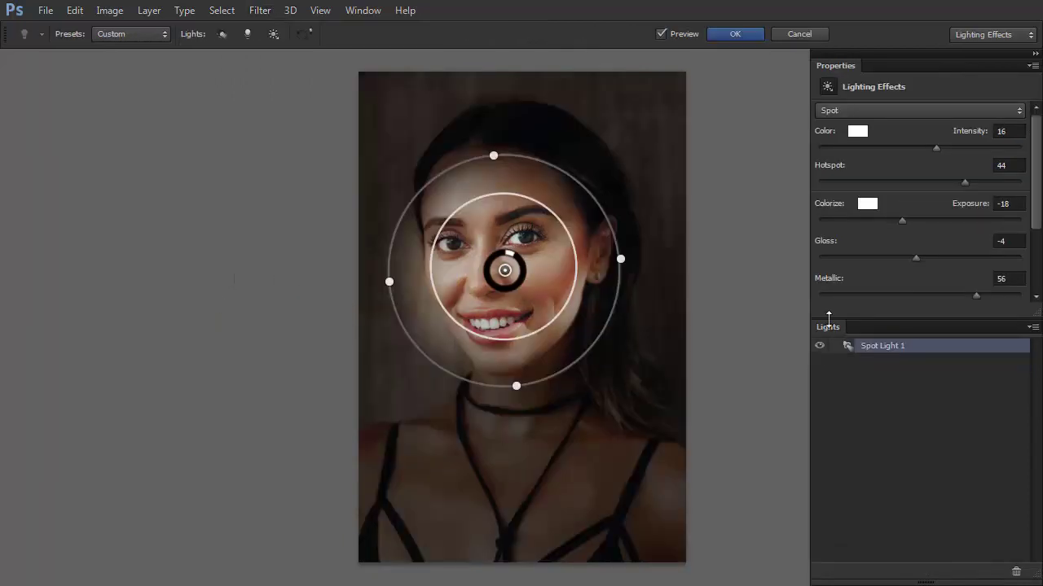
click(839, 111)
click(844, 124)
click(845, 124)
click(844, 110)
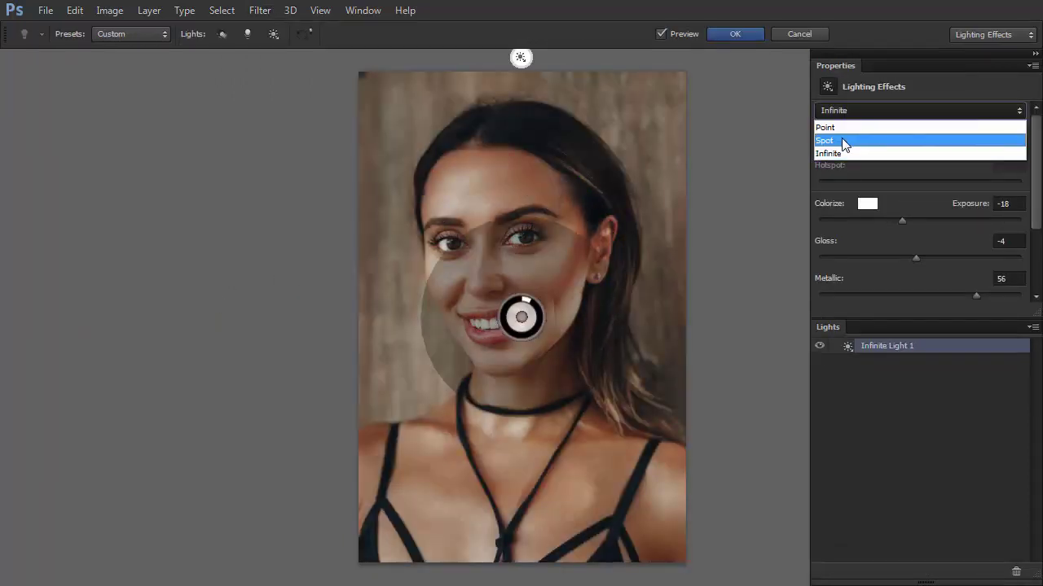
click(842, 138)
click(843, 114)
click(843, 140)
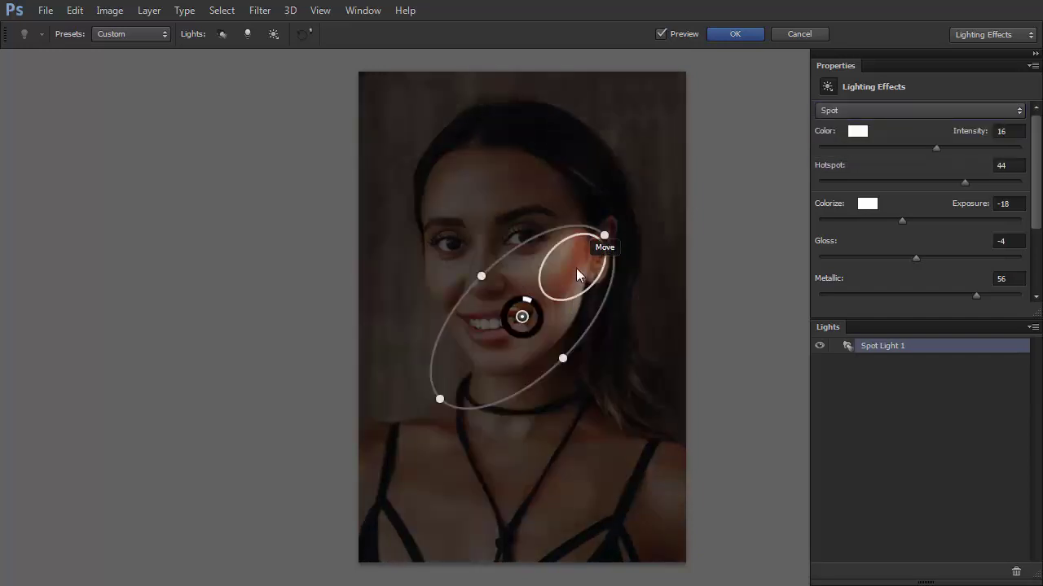
Step: Rotate, enlarge and center the spot light over the face at Intensity 17, then apply
drag(603, 236, 539, 204)
drag(523, 316, 501, 287)
drag(561, 298, 642, 245)
drag(501, 286, 521, 278)
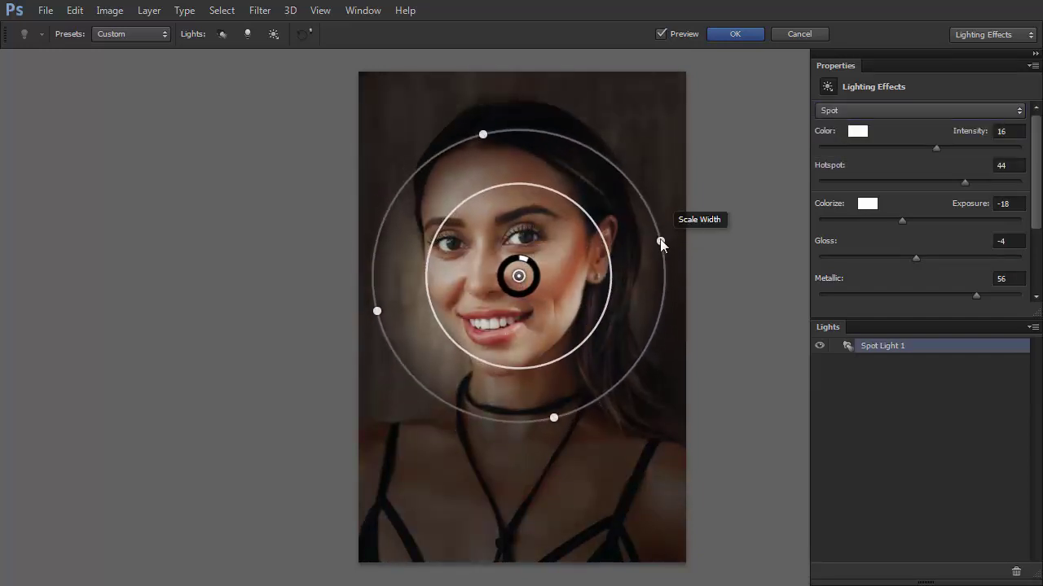
drag(661, 240, 660, 273)
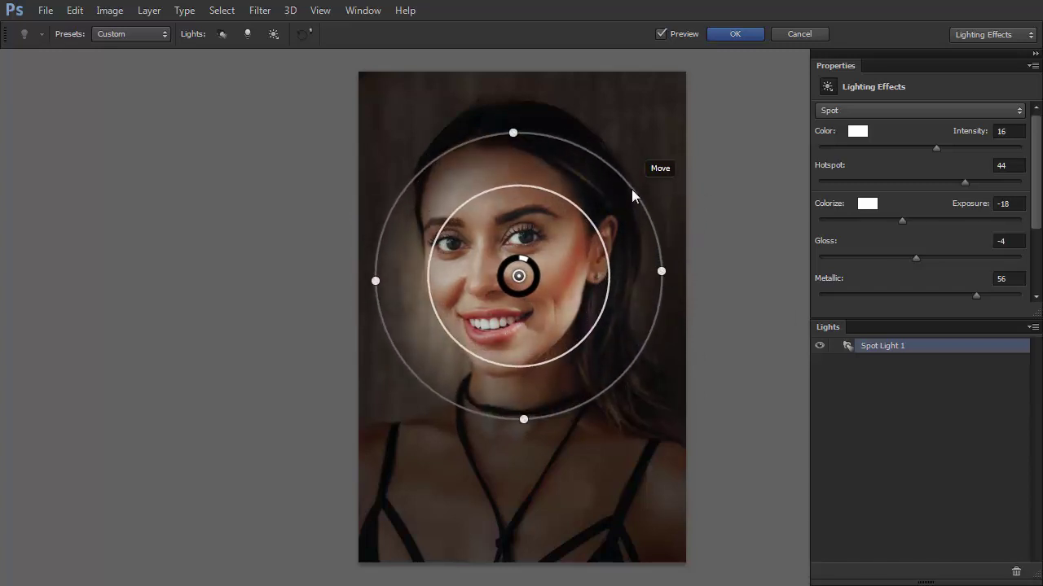
drag(632, 189, 635, 184)
drag(530, 262, 532, 261)
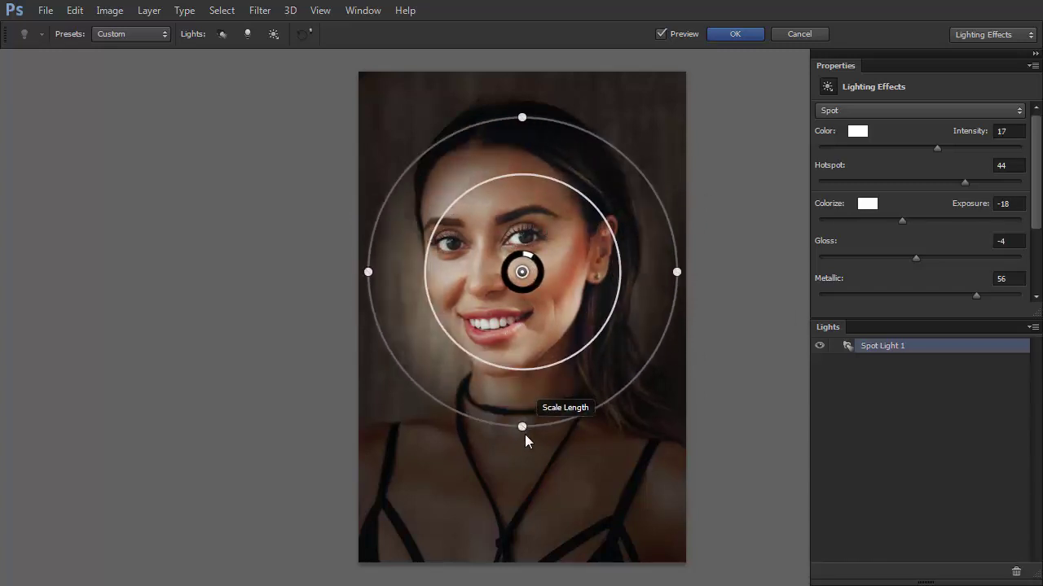
drag(523, 435, 522, 436)
drag(539, 312, 538, 325)
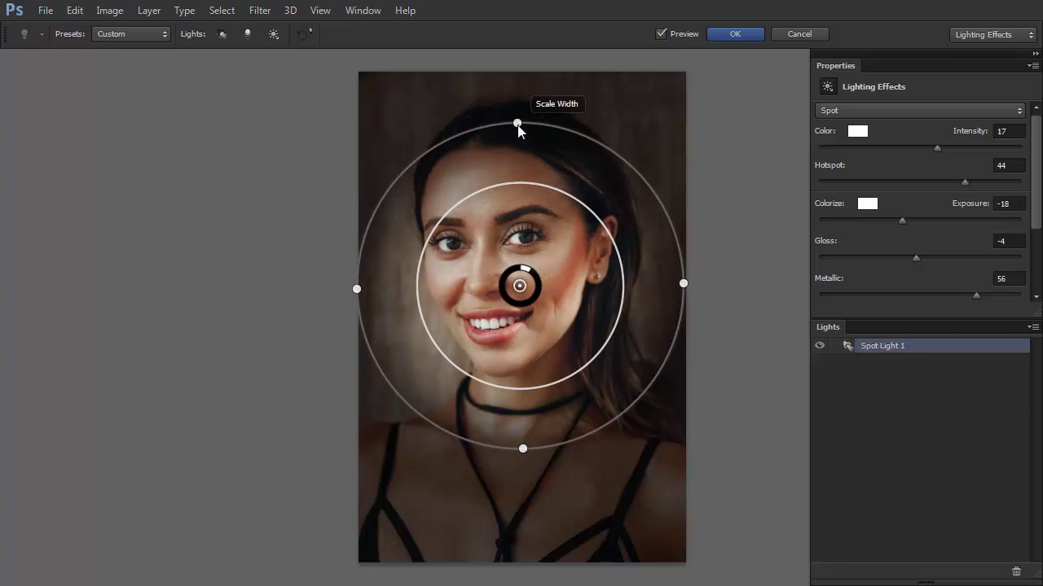
drag(516, 121, 518, 83)
mouse_move(518, 285)
mouse_down()
mouse_move(516, 314)
mouse_move(514, 299)
mouse_up()
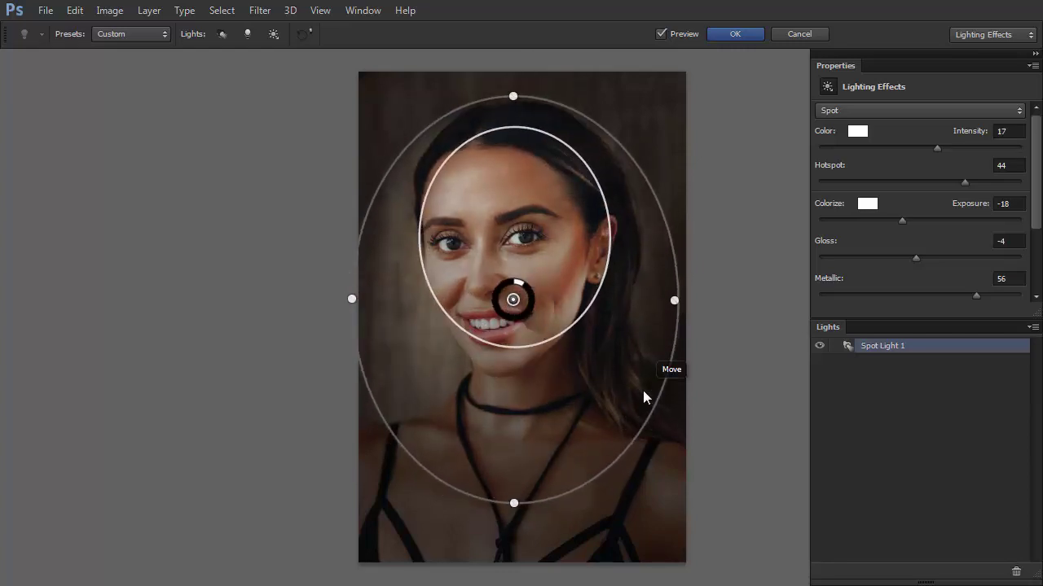
click(738, 35)
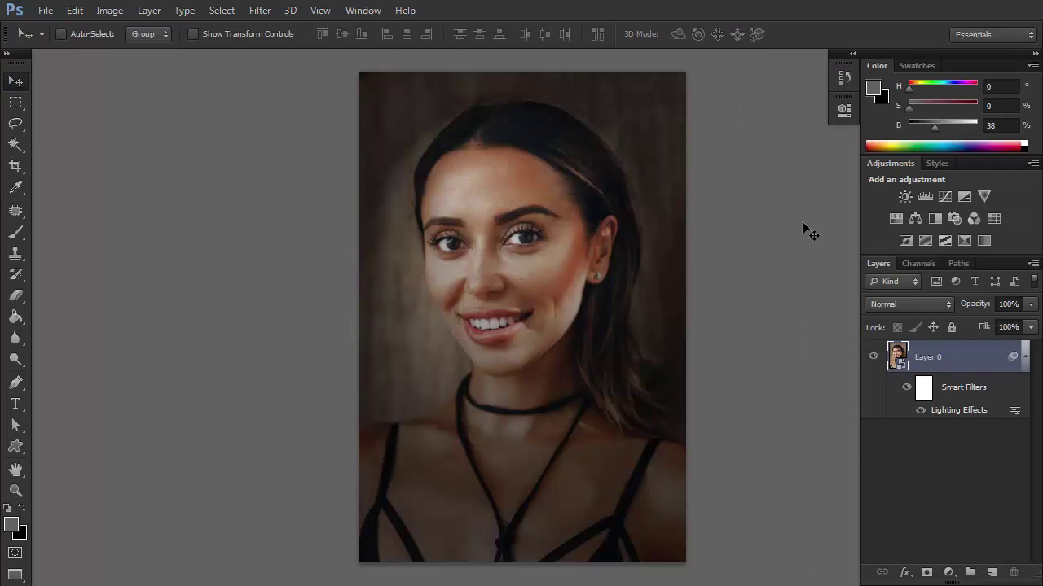
Step: Compare the smart filters on and off, then rasterize Layer 0
click(907, 389)
click(907, 388)
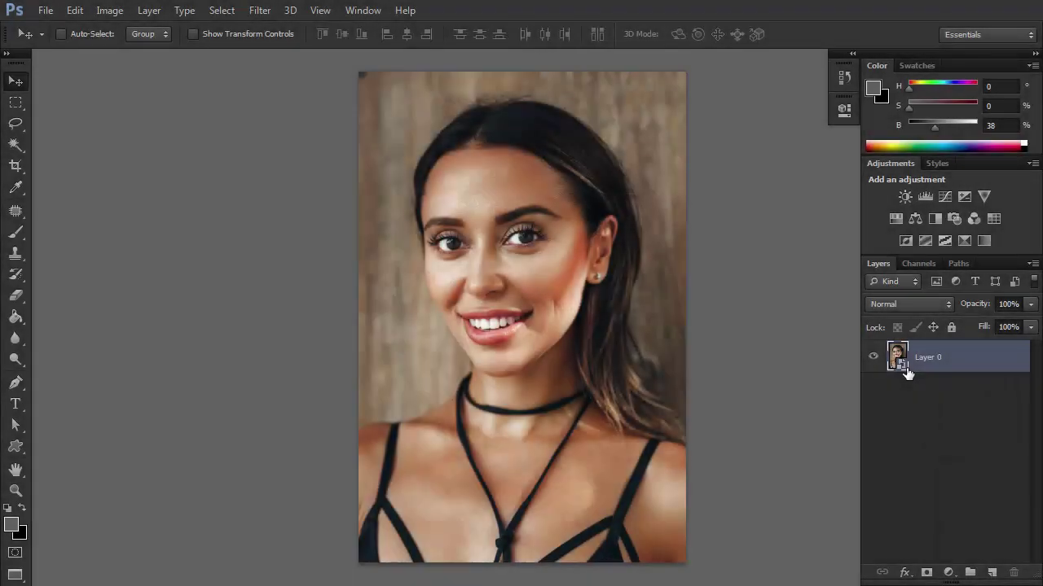
right_click(907, 373)
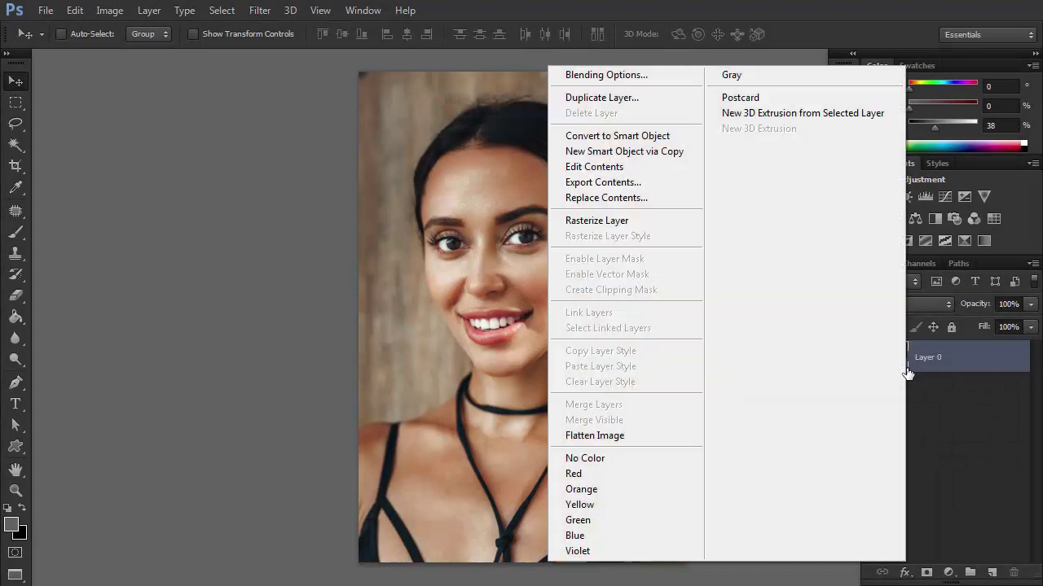
click(626, 223)
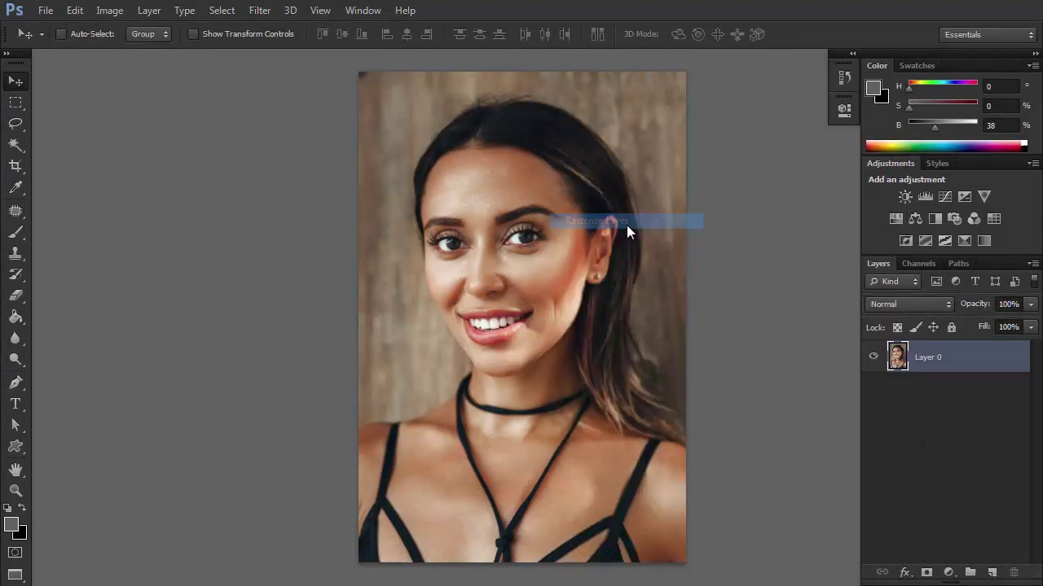
Step: Apply a 17 px Iris Blur with its sharp oval centered on the face
click(265, 16)
mouse_move(264, 181)
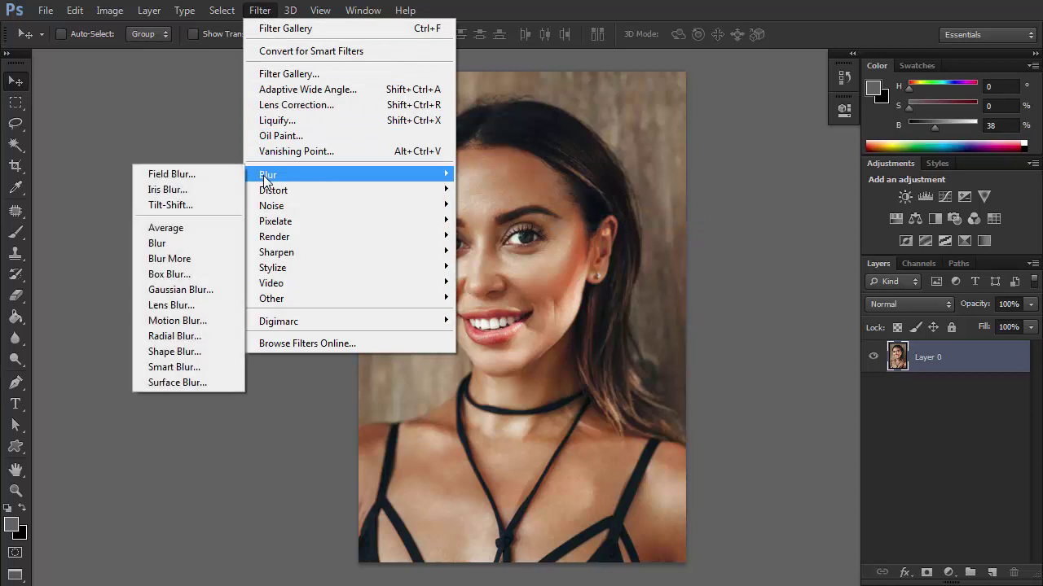
click(208, 190)
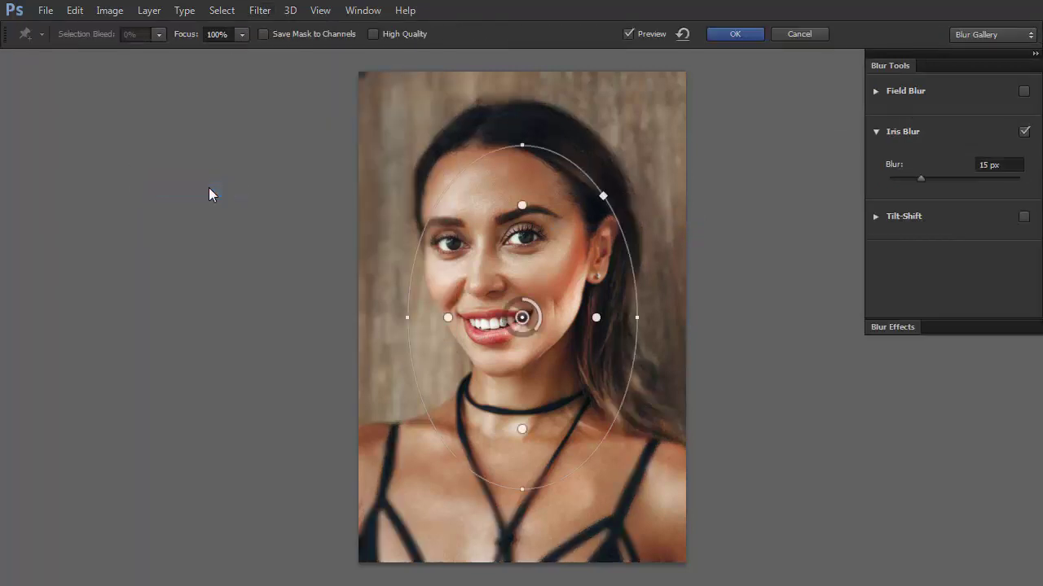
drag(522, 316, 500, 276)
drag(503, 440, 510, 448)
drag(503, 277, 516, 275)
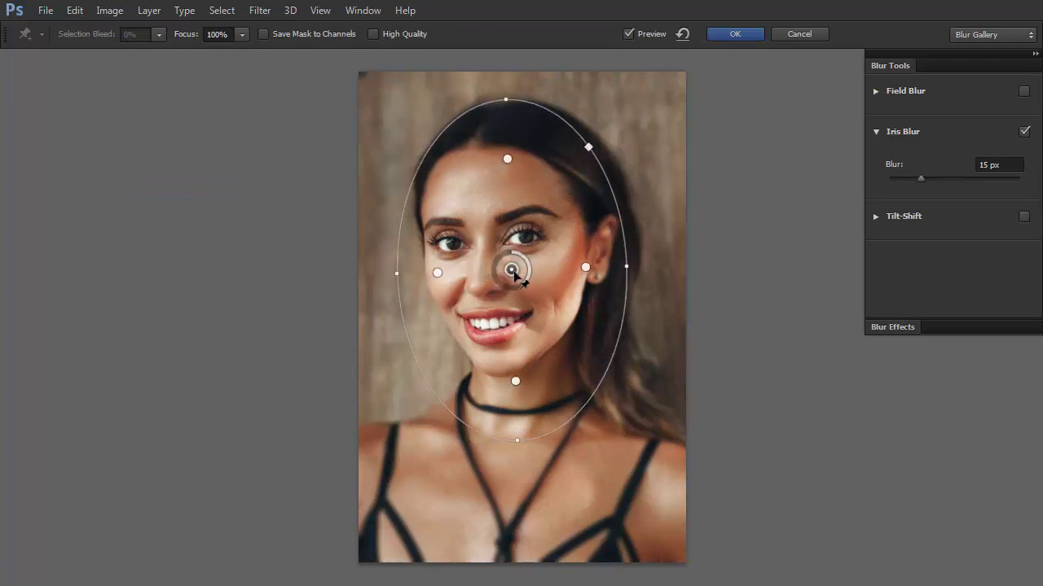
mouse_move(920, 178)
mouse_down()
mouse_move(935, 183)
mouse_move(923, 184)
mouse_up()
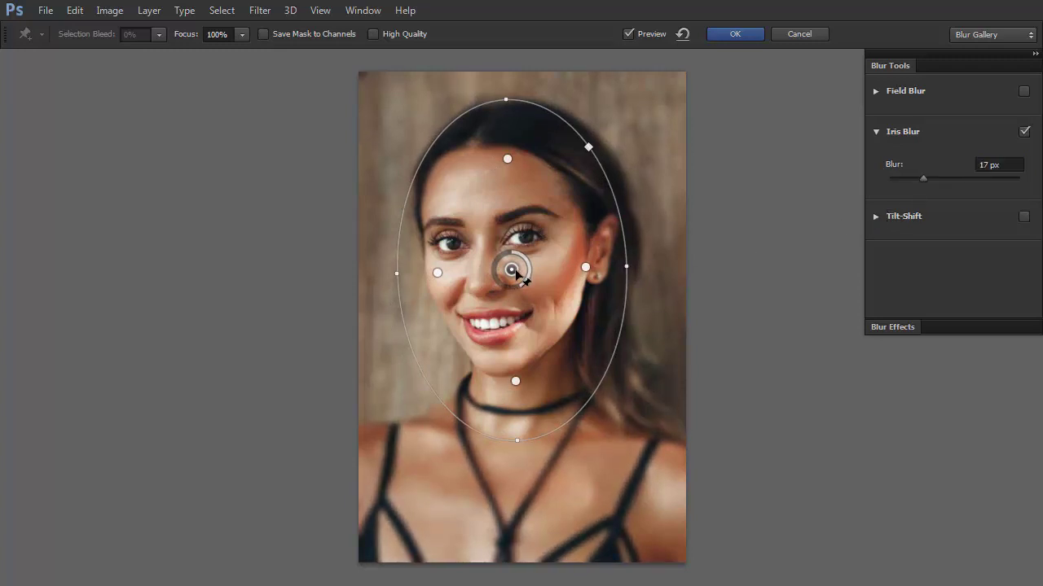
drag(516, 272, 513, 266)
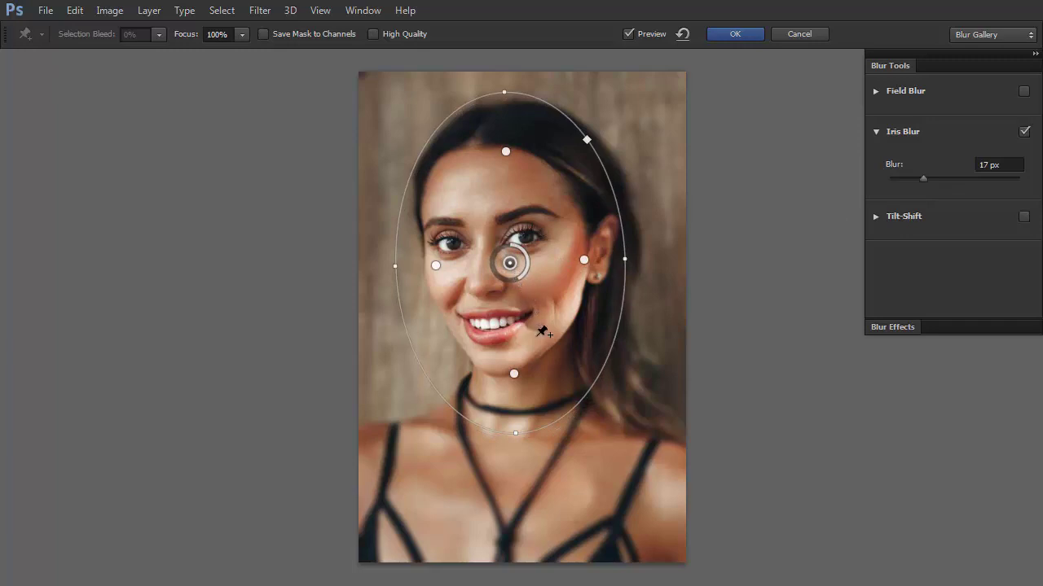
click(735, 35)
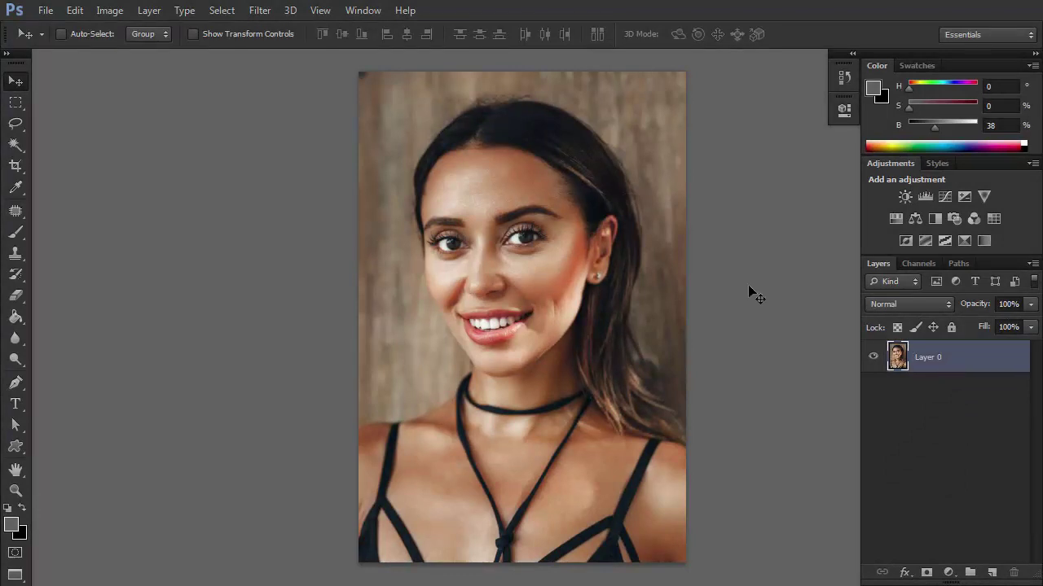
Step: Open the Filter Gallery and zoom its preview out to show the whole portrait
click(260, 10)
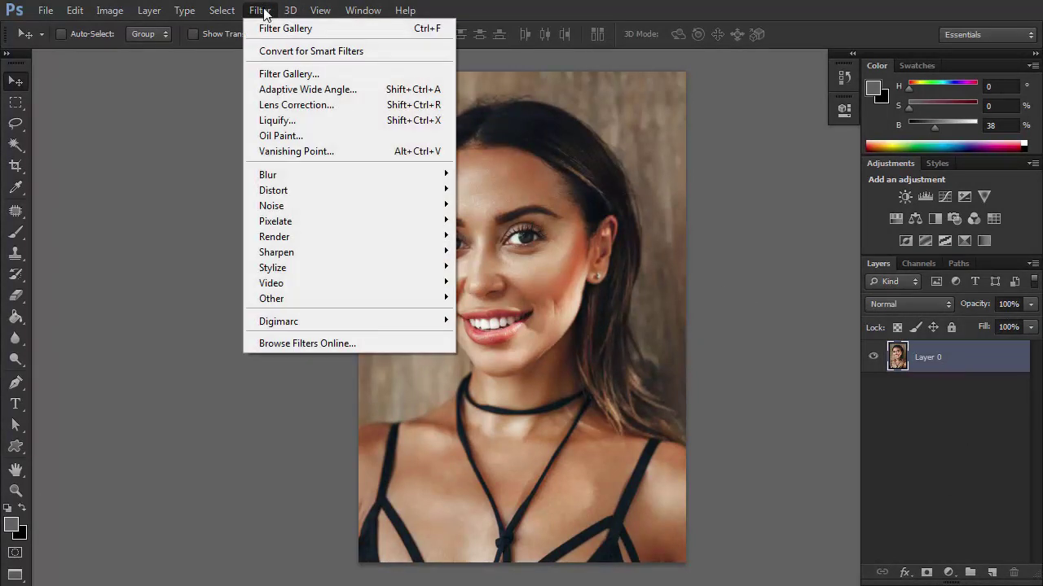
click(299, 74)
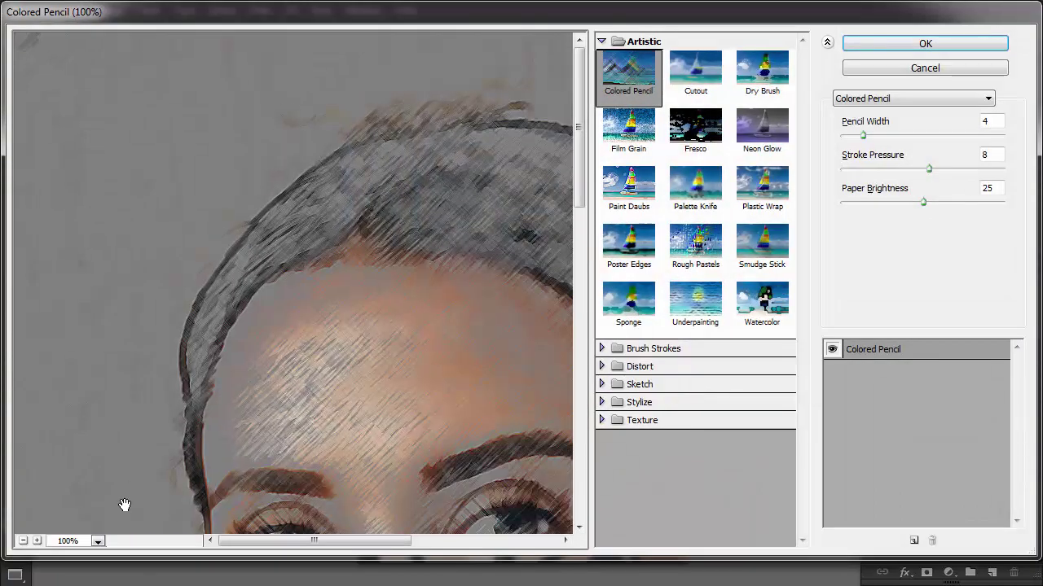
click(24, 541)
click(24, 542)
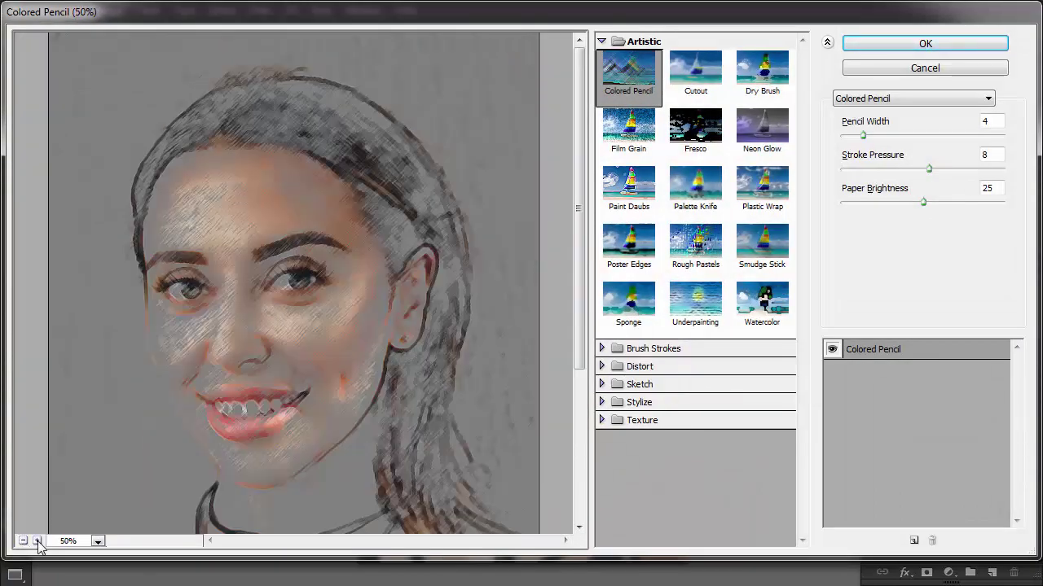
click(23, 542)
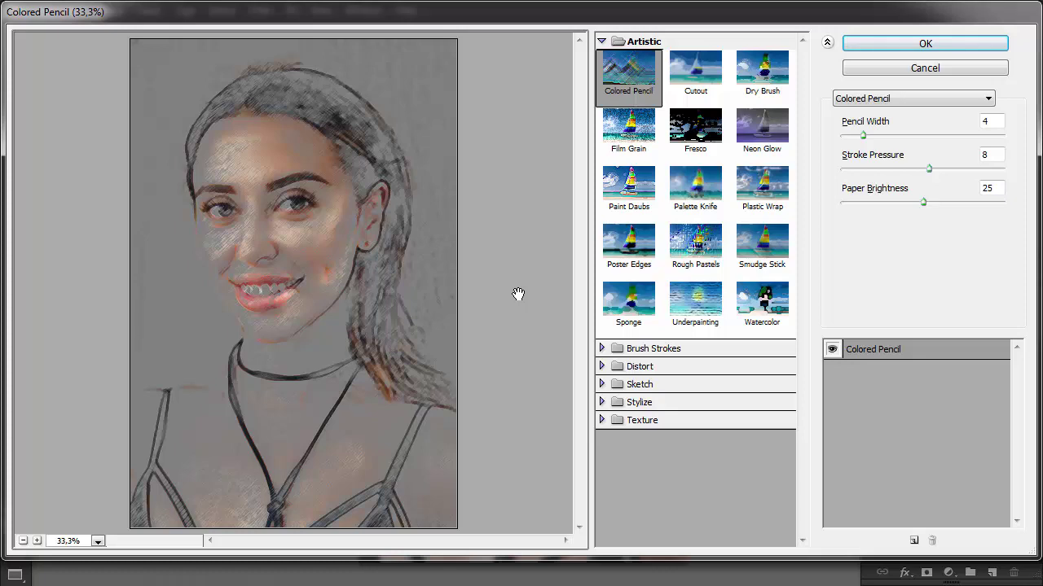
Step: Preview Film Grain, Fresco and other Artistic filters, ending on Sponge
click(629, 129)
click(695, 129)
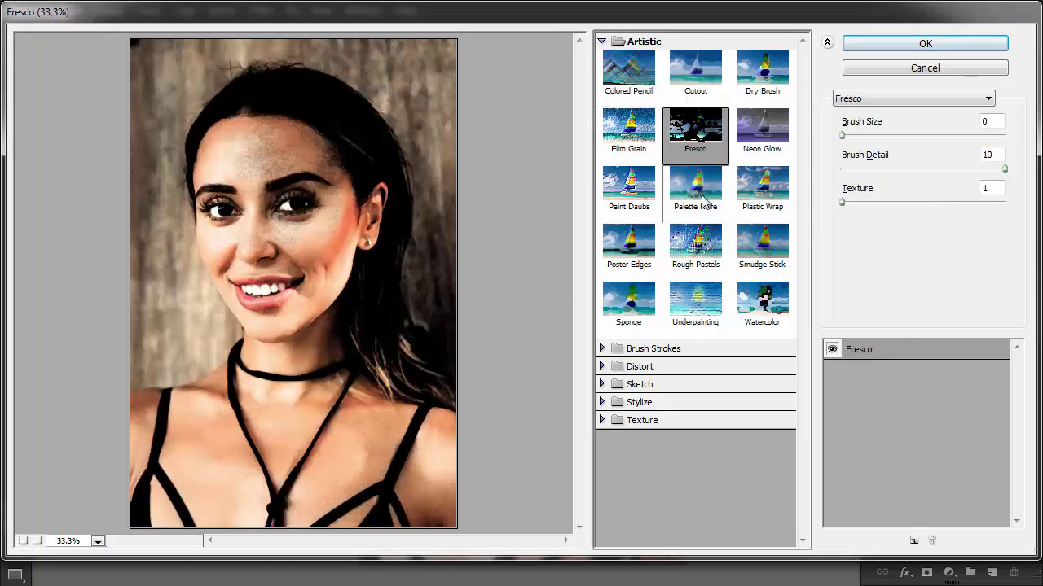
click(695, 186)
click(640, 297)
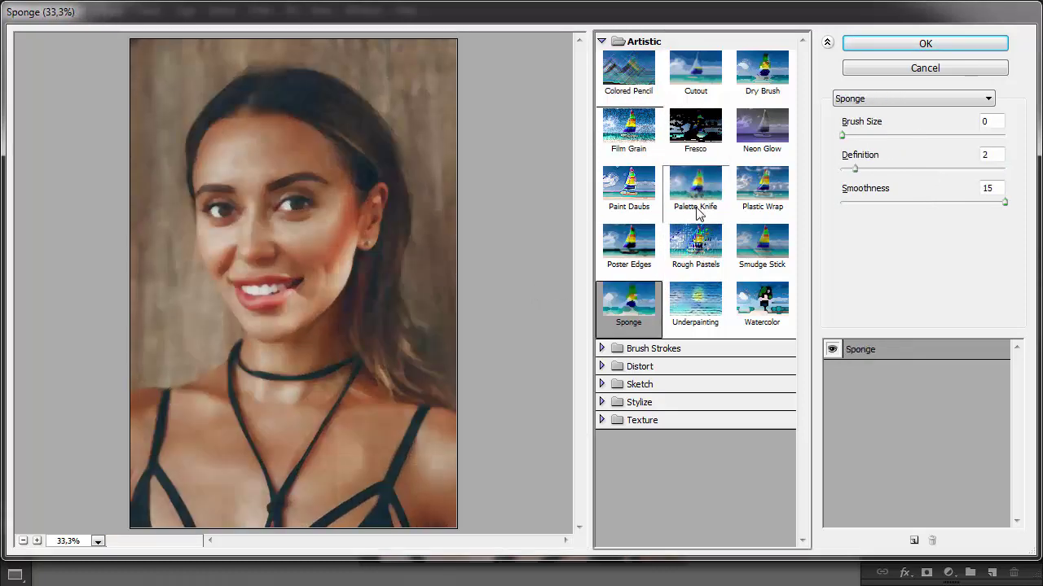
Step: Try Dry Brush, varying brush size (back to 6) and detail, and compare with the original
click(754, 69)
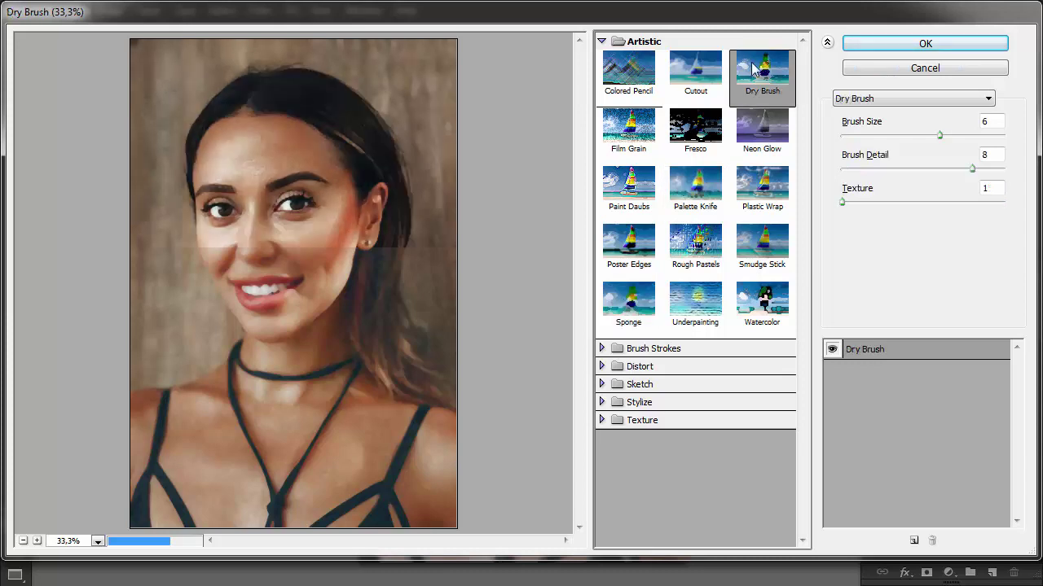
drag(928, 137, 863, 137)
mouse_move(957, 170)
mouse_down()
mouse_move(878, 176)
mouse_move(848, 202)
mouse_move(892, 202)
mouse_move(857, 208)
mouse_up()
drag(874, 140, 937, 131)
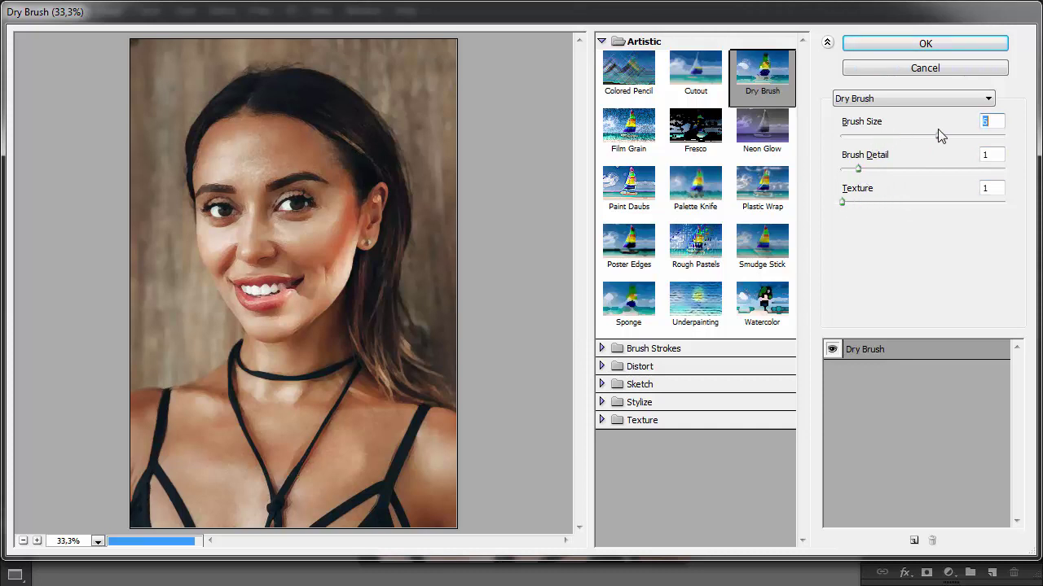
drag(877, 173, 979, 175)
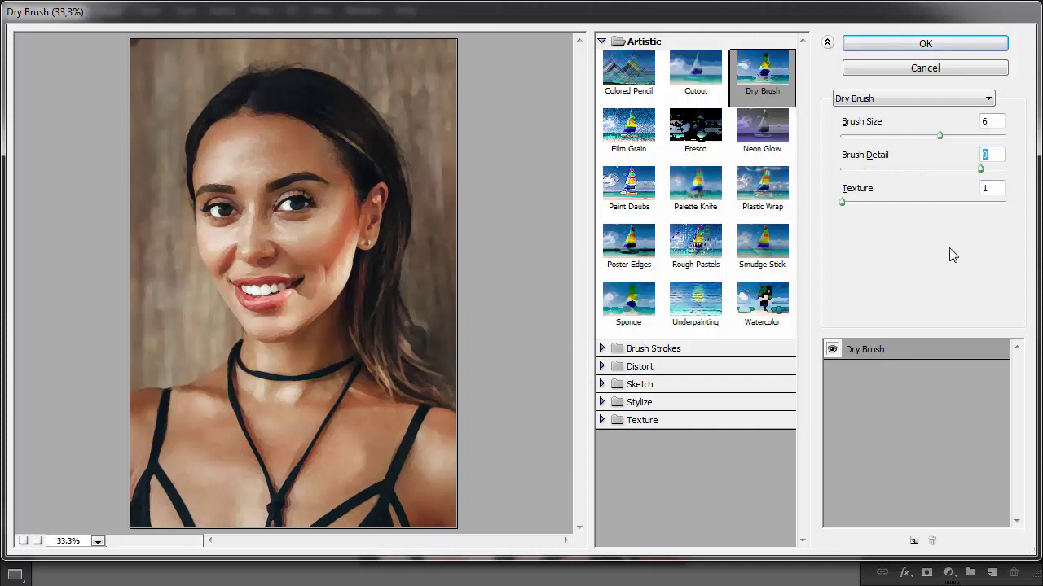
click(832, 348)
click(833, 349)
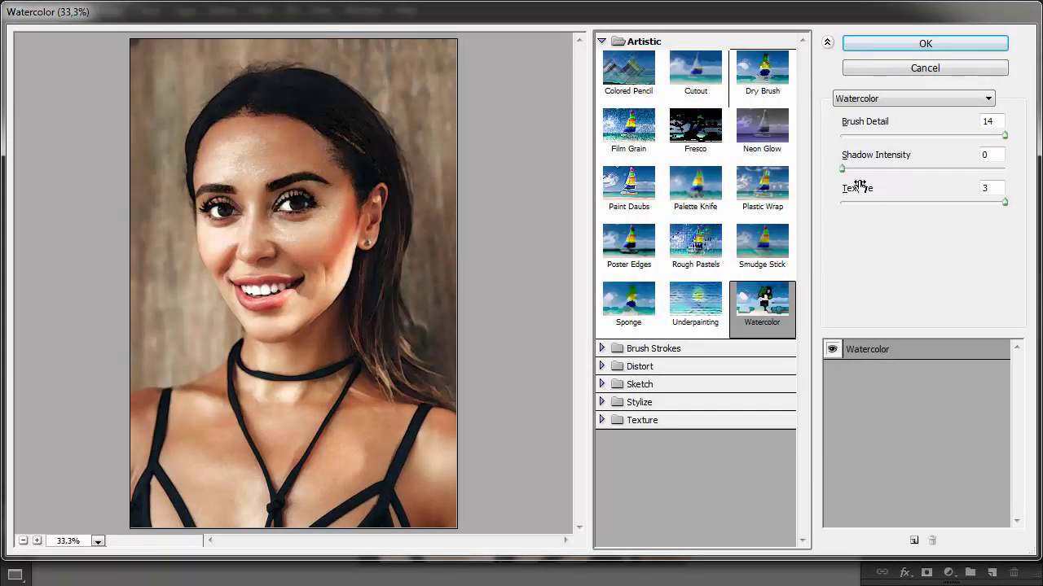
Step: Try Watercolor with shadow intensity 1, brush detail 14 and texture around 2
click(861, 169)
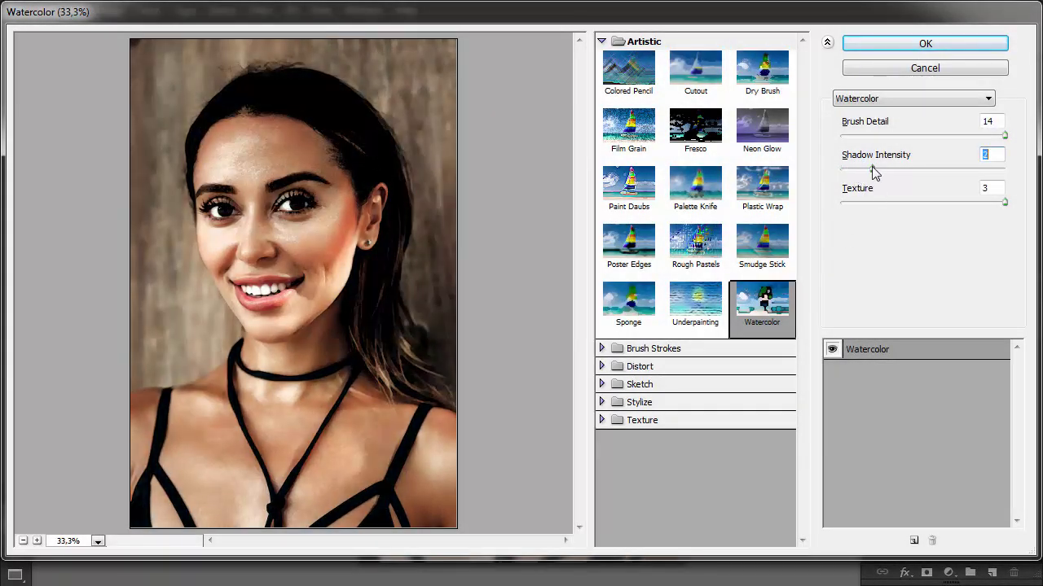
mouse_move(929, 135)
mouse_down()
mouse_move(849, 140)
mouse_move(993, 144)
mouse_up()
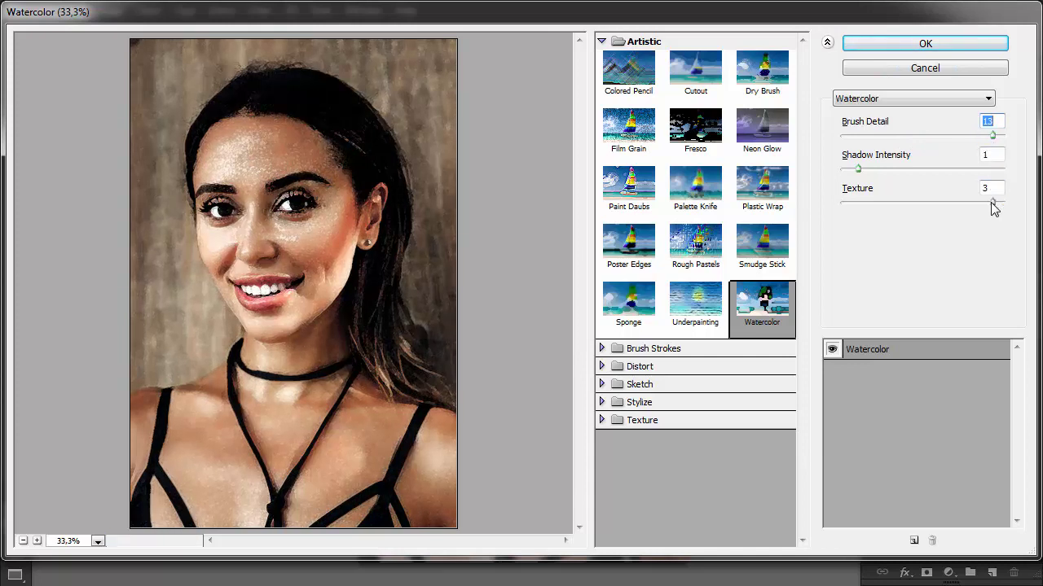
drag(993, 203, 938, 204)
drag(993, 143, 1007, 139)
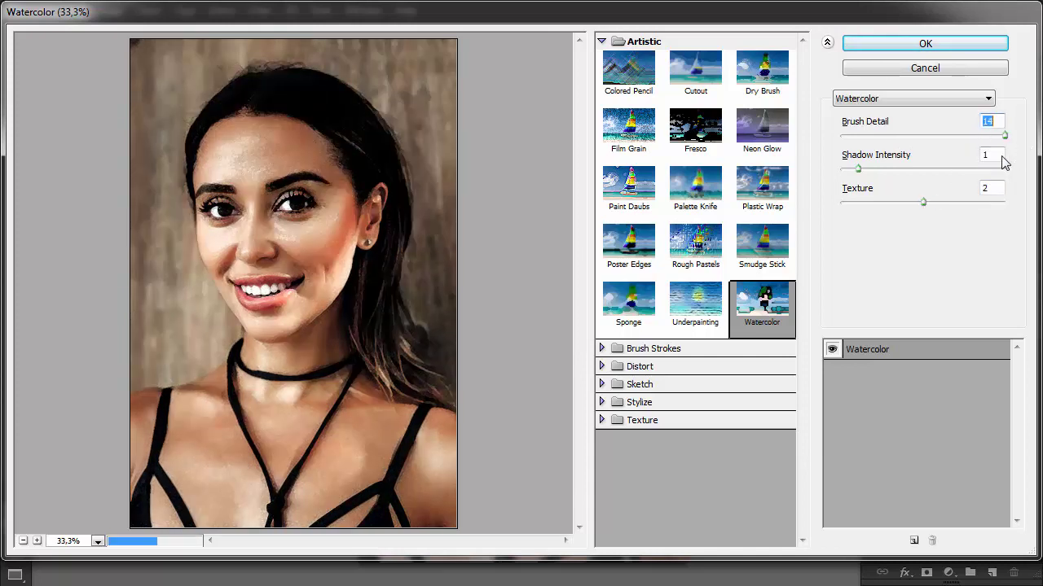
mouse_move(921, 207)
mouse_down()
mouse_move(878, 205)
mouse_move(923, 209)
mouse_up()
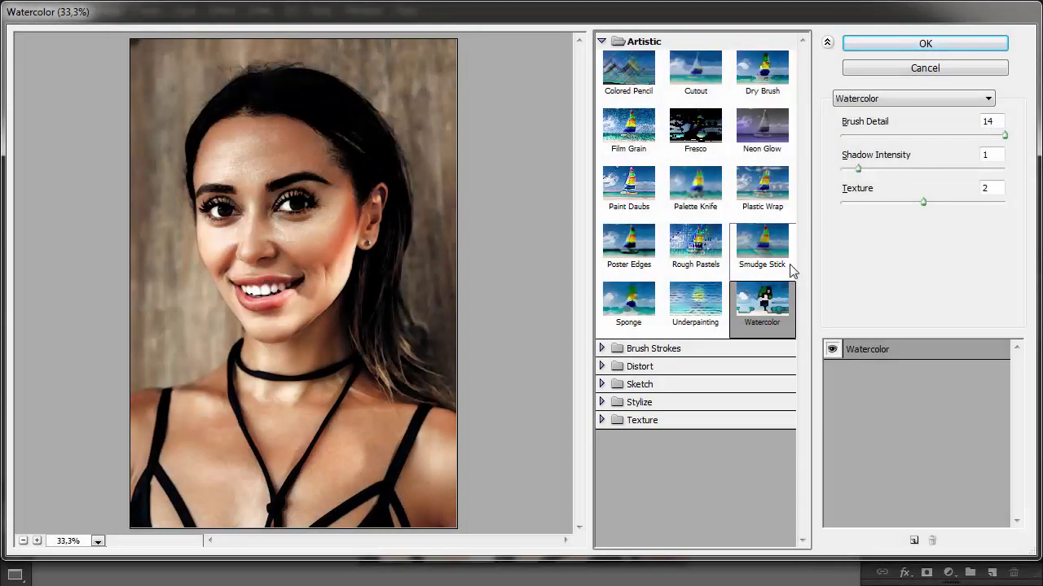
Step: Preview Brush Strokes filters: Accented Edges, Angled Strokes, Ink Outlines and Sprayed Strokes
click(603, 41)
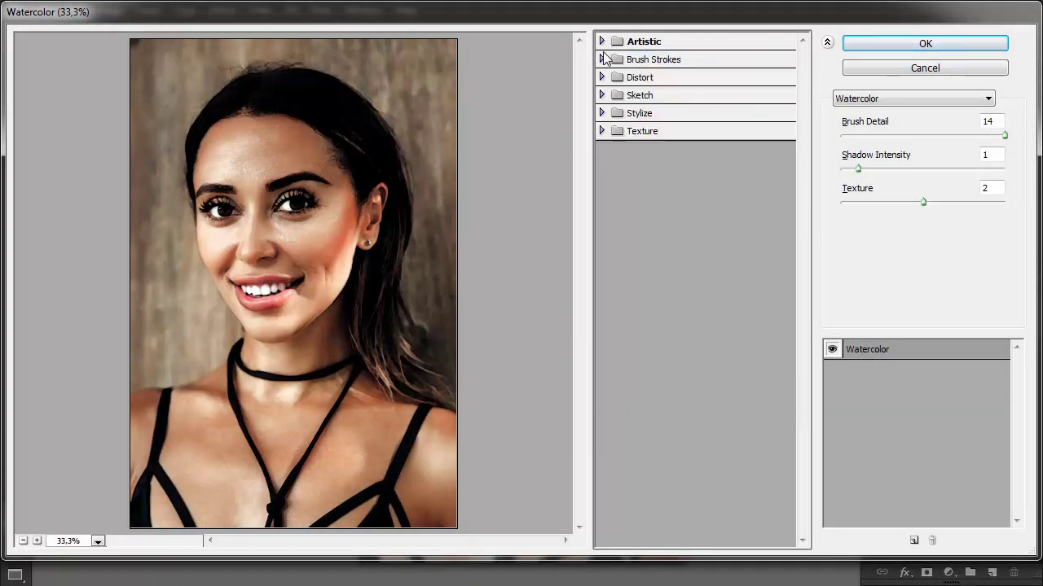
click(603, 59)
click(628, 86)
click(720, 102)
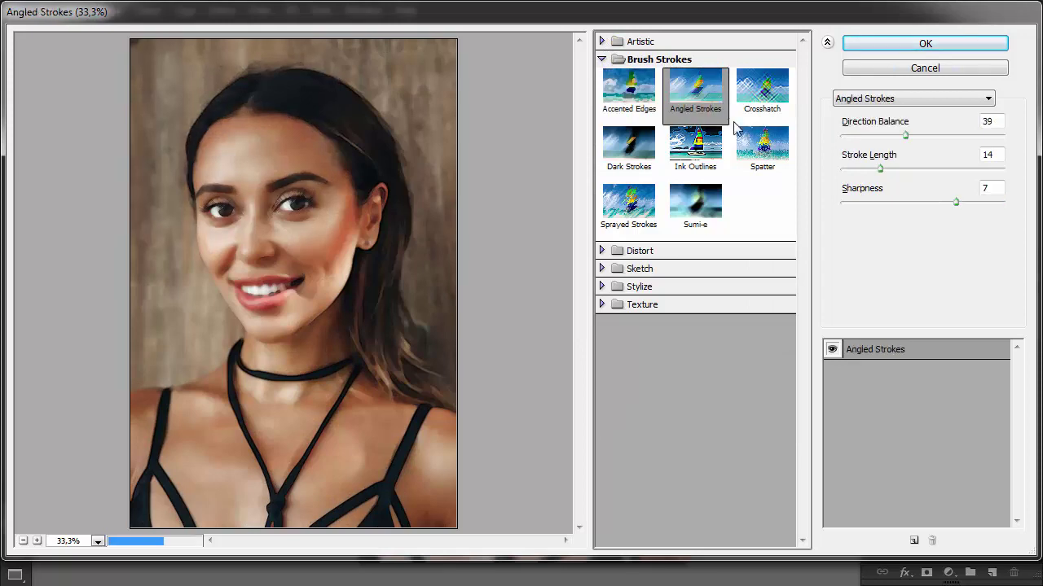
click(701, 142)
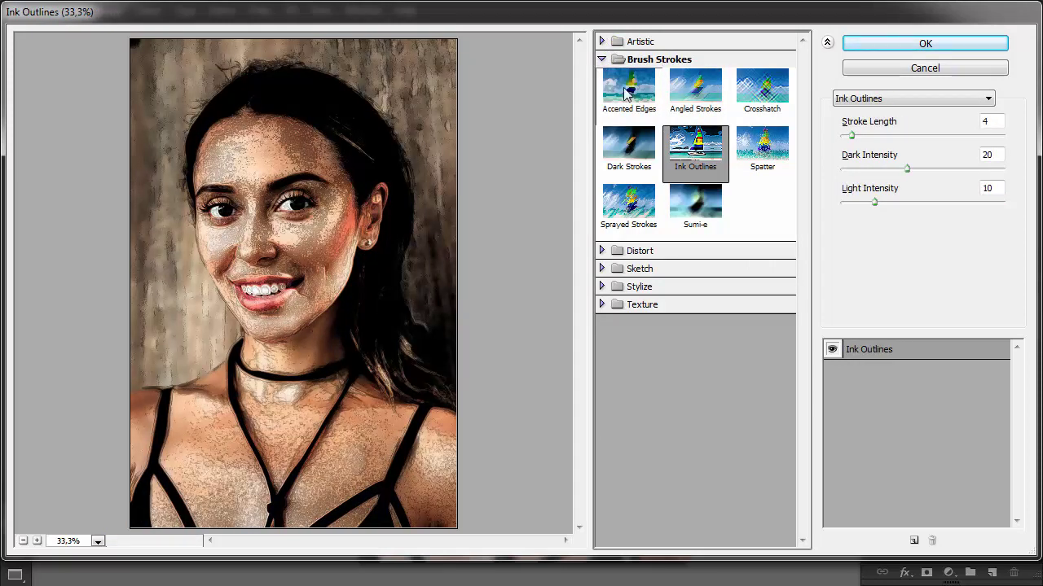
click(635, 198)
Step: Preview Distort filters: Diffuse Glow, Glass and Ocean Ripple
click(618, 59)
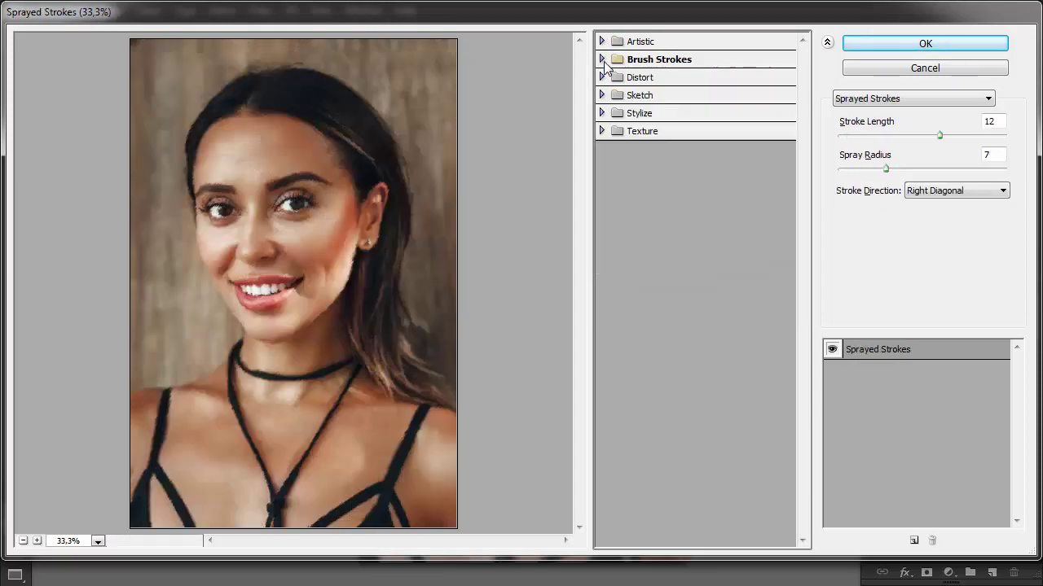
click(612, 76)
click(622, 113)
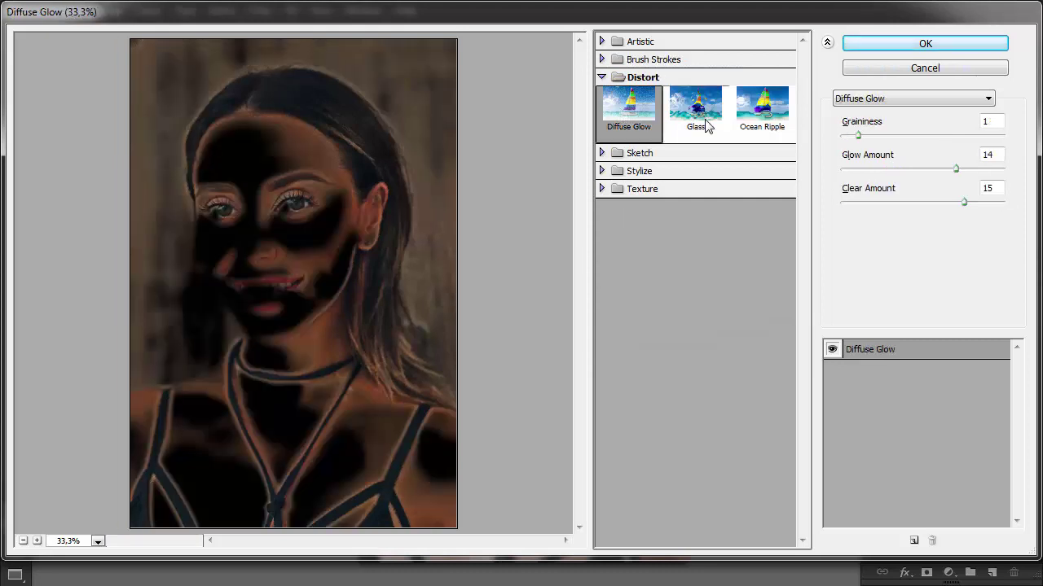
click(705, 128)
click(748, 122)
click(602, 77)
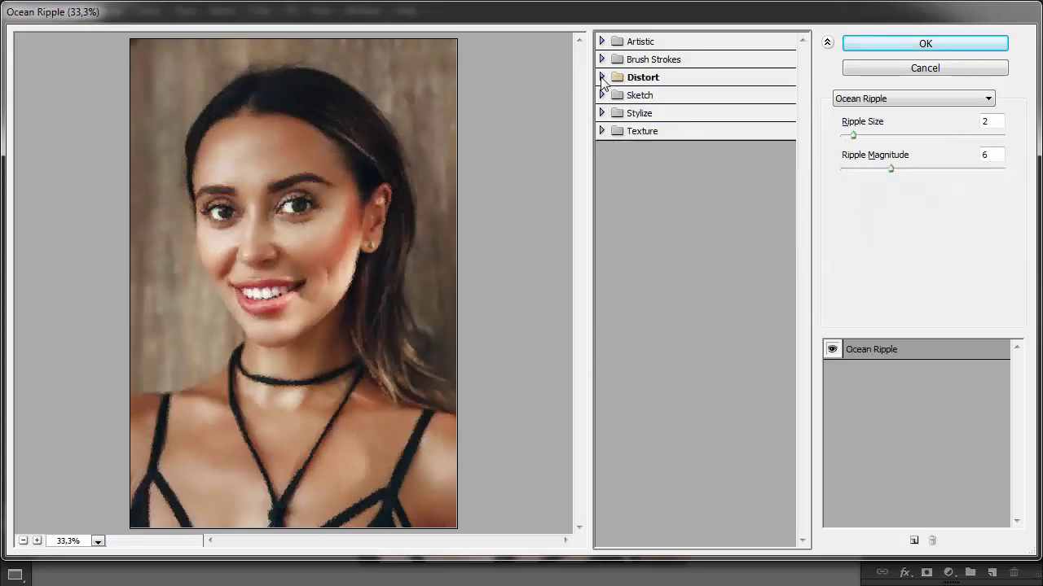
Step: Preview Sketch > Halftone Pattern at contrast 17 and size 3, then cancel the gallery
click(603, 95)
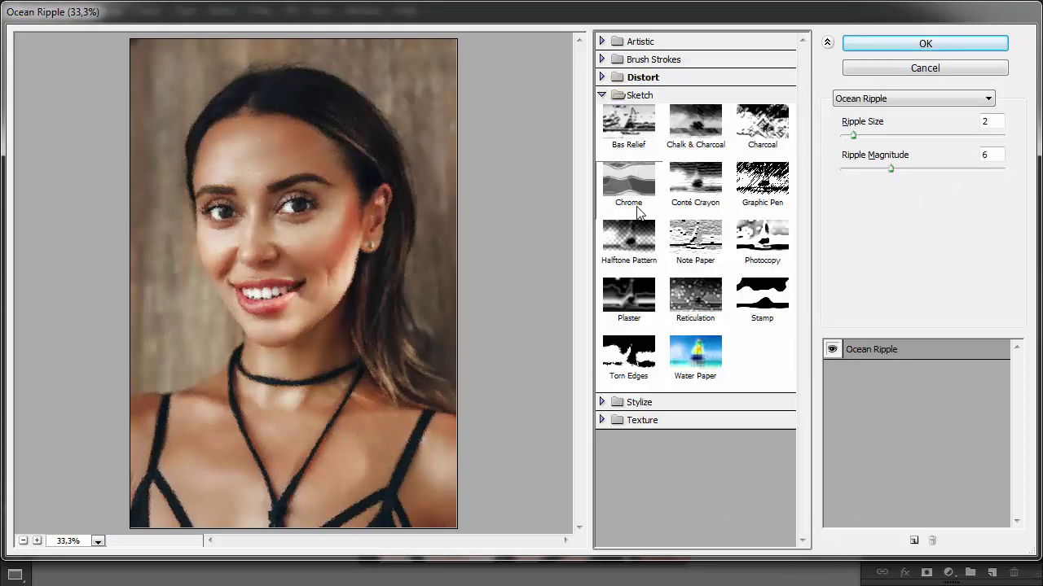
click(638, 247)
drag(874, 169, 899, 171)
mouse_move(859, 135)
mouse_down()
mouse_move(878, 136)
mouse_move(866, 150)
mouse_up()
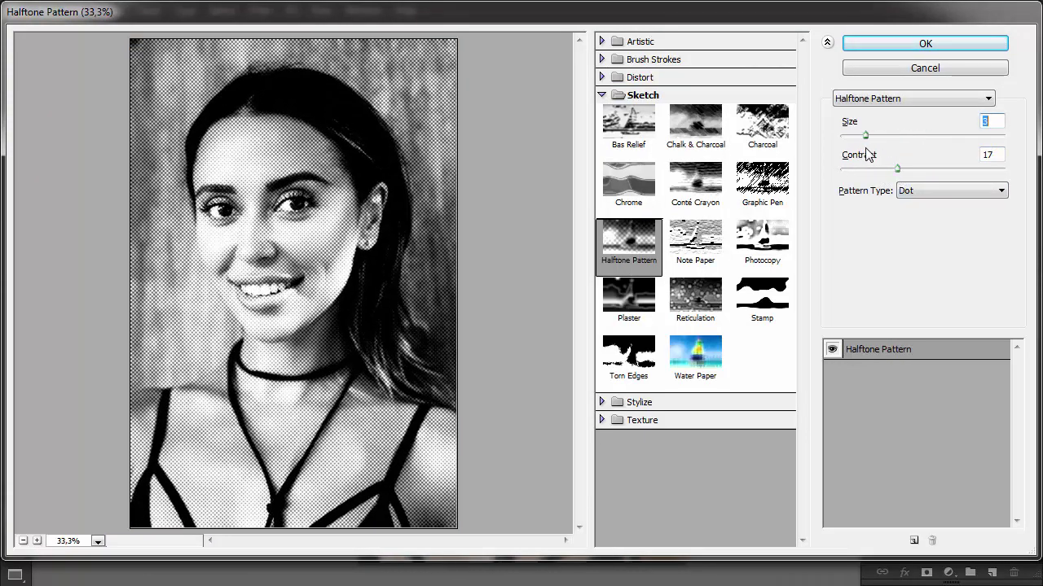
click(896, 70)
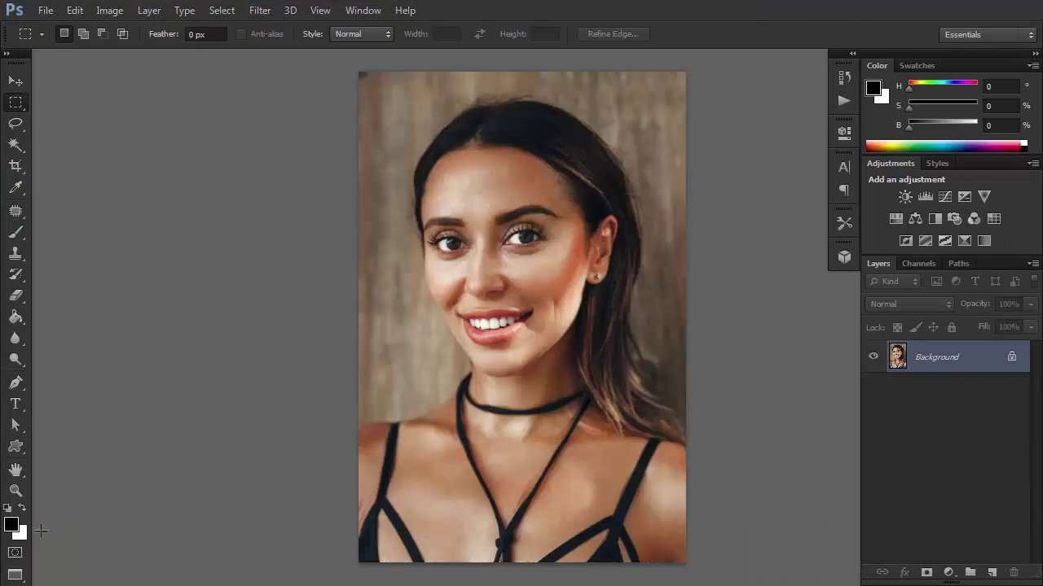
Step: Set the foreground colour to blue and the background colour to pale green
click(11, 525)
drag(489, 361, 488, 319)
mouse_move(439, 289)
mouse_down()
mouse_move(458, 241)
mouse_move(430, 274)
mouse_up()
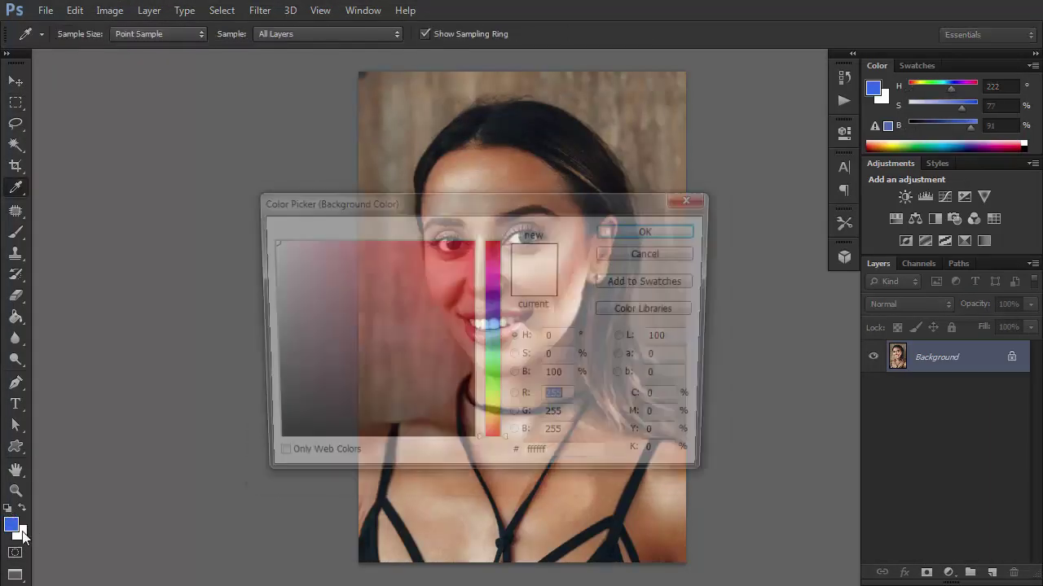
click(489, 362)
click(304, 301)
click(312, 241)
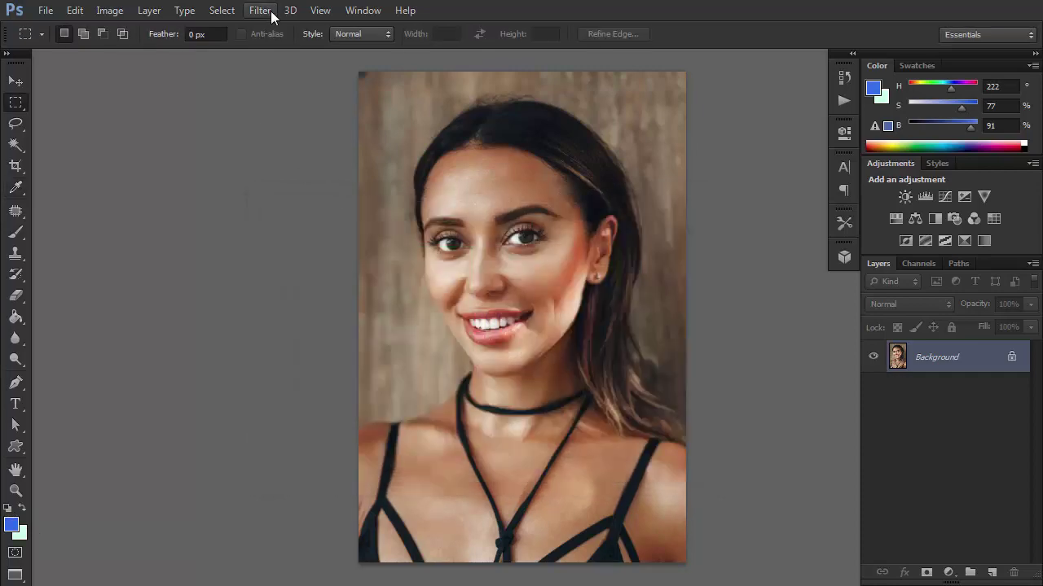
Step: Open the Filter Gallery and zoom the preview out to fit the whole portrait
click(270, 11)
click(277, 29)
click(23, 542)
click(22, 542)
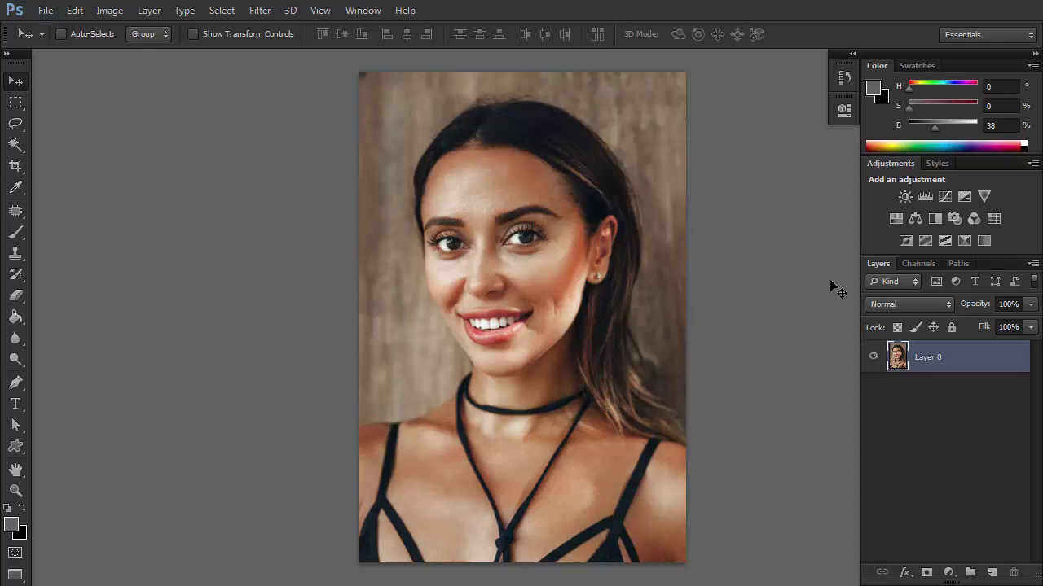
Step: Select the Red channel with RGB visible and apply a 9,8 px Gaussian Blur
click(918, 263)
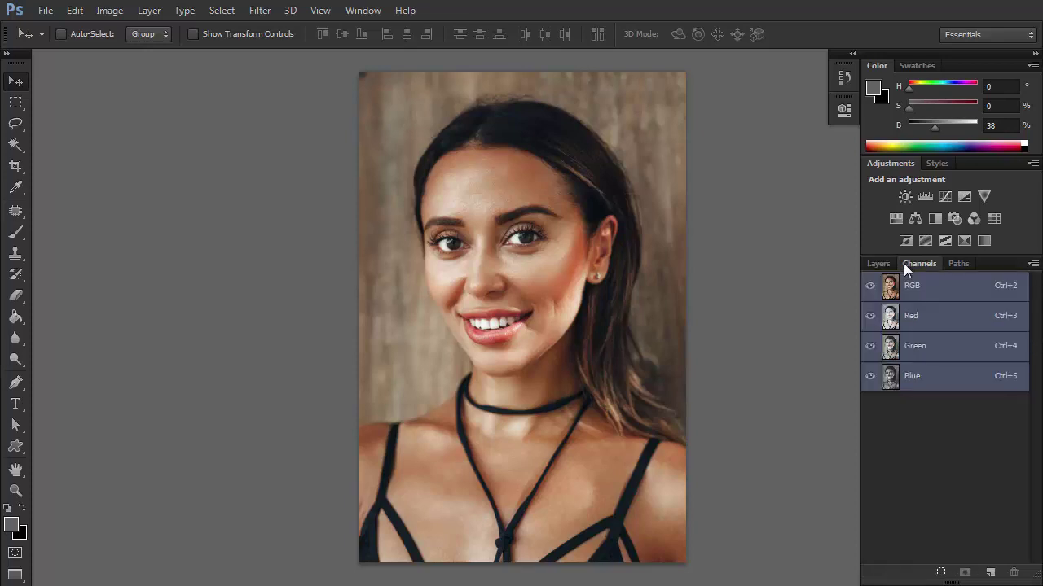
click(892, 323)
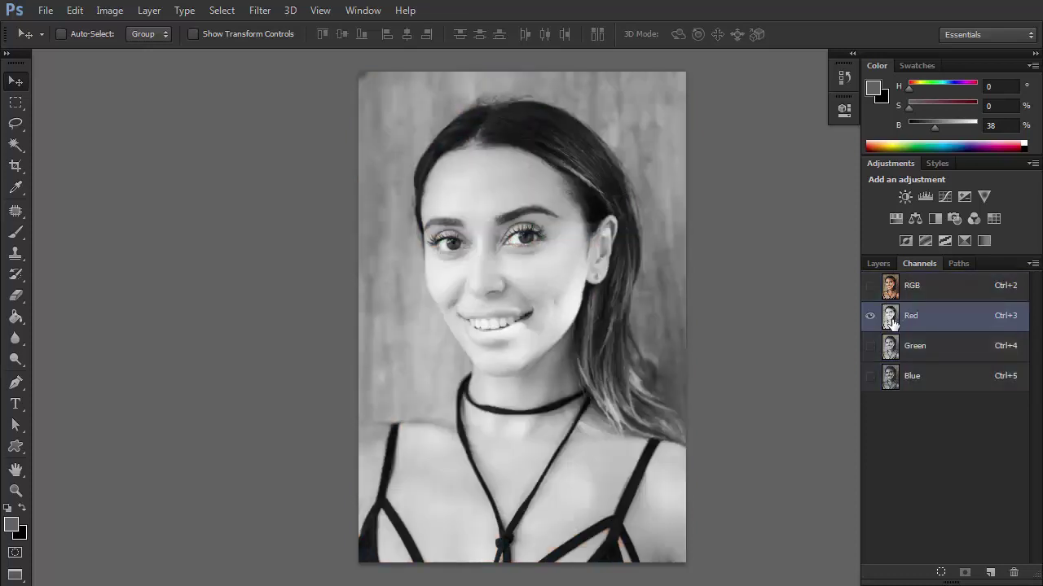
click(870, 290)
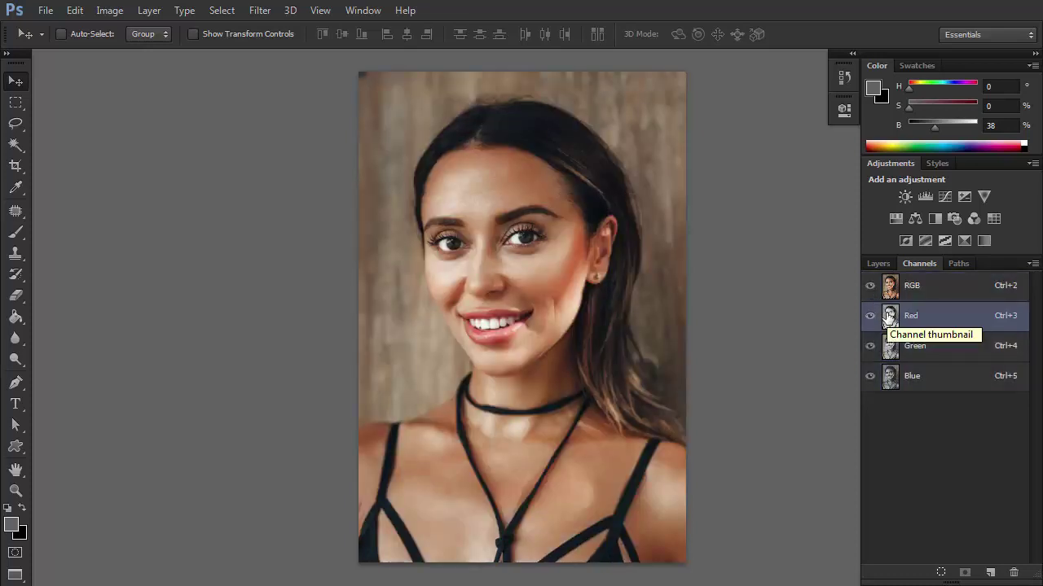
click(260, 10)
mouse_move(254, 176)
click(181, 289)
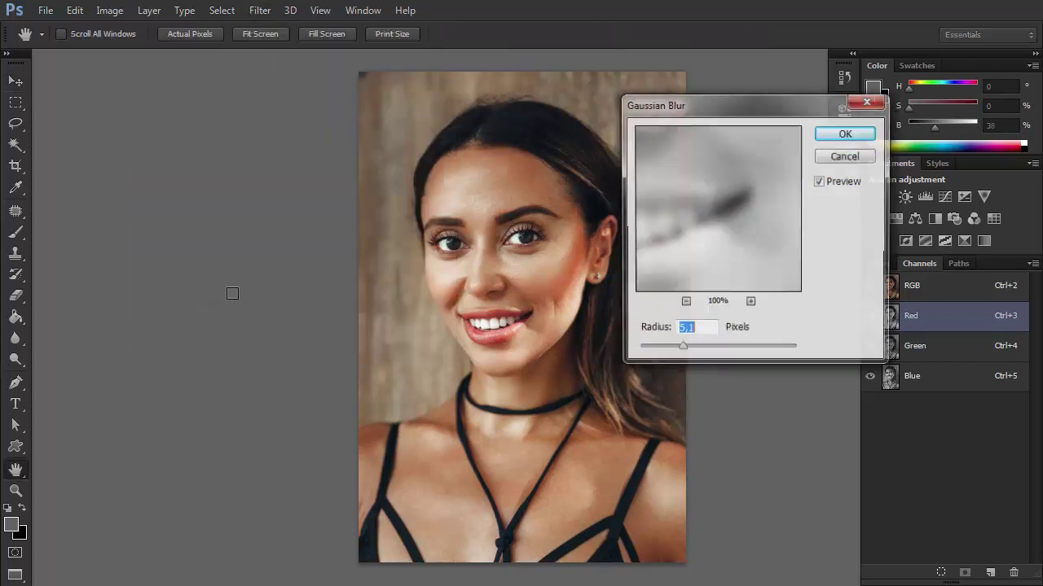
drag(686, 350, 697, 346)
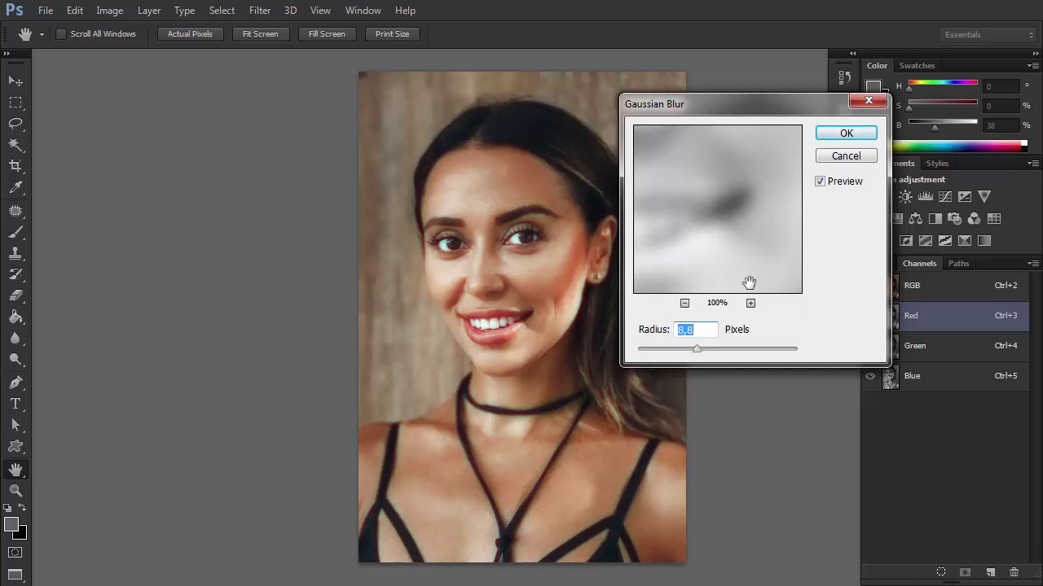
click(845, 134)
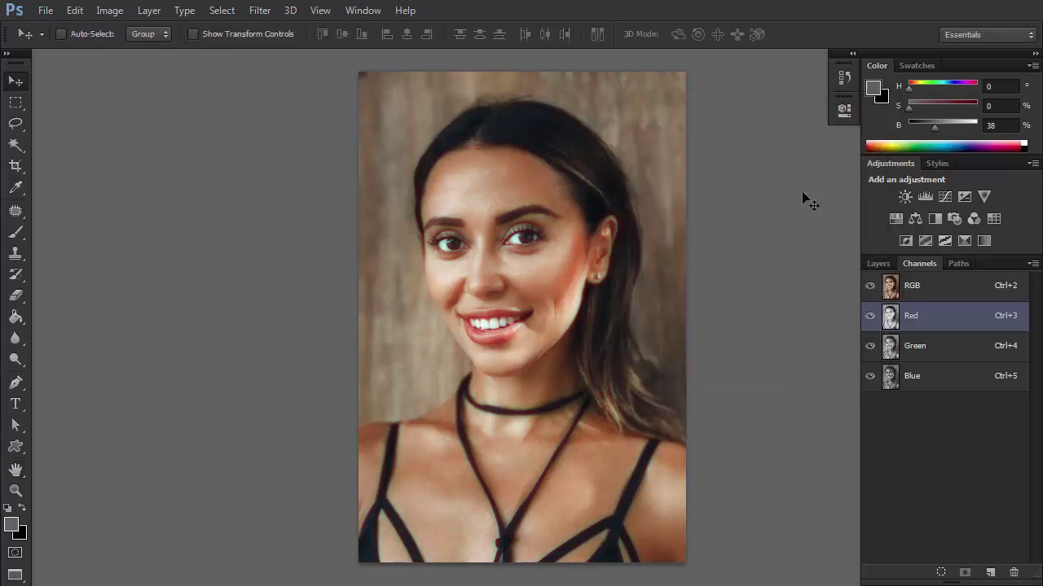
Step: Open the Pixelate > Mosaic filter and set the cell size to 49
click(260, 10)
mouse_move(281, 218)
click(163, 299)
drag(826, 440, 847, 438)
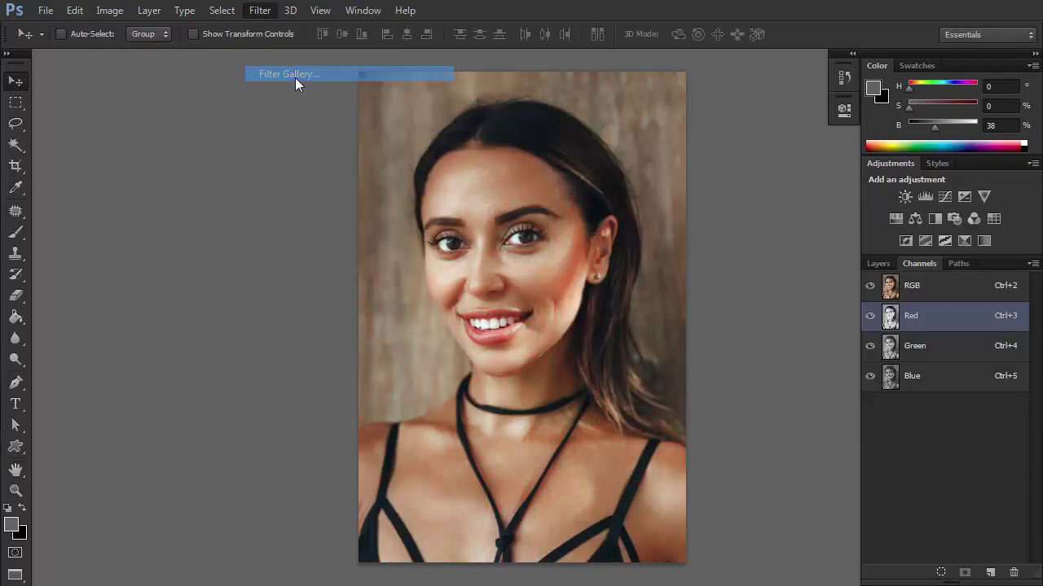
Step: Apply Halftone Pattern (Size 5, Contrast 22) from the Filter Gallery to the Red channel
click(295, 78)
click(24, 541)
click(23, 541)
click(24, 541)
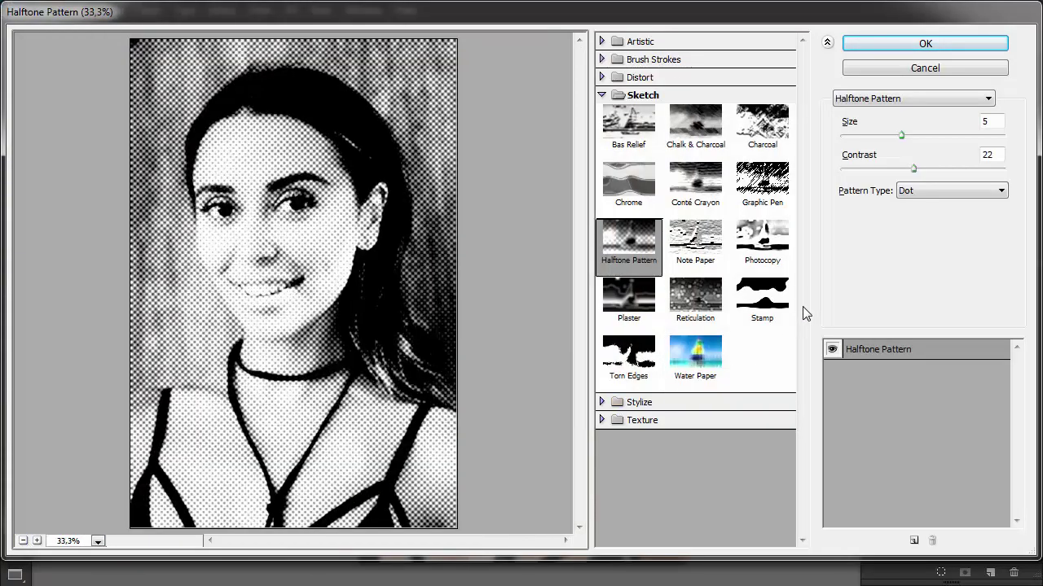
click(889, 44)
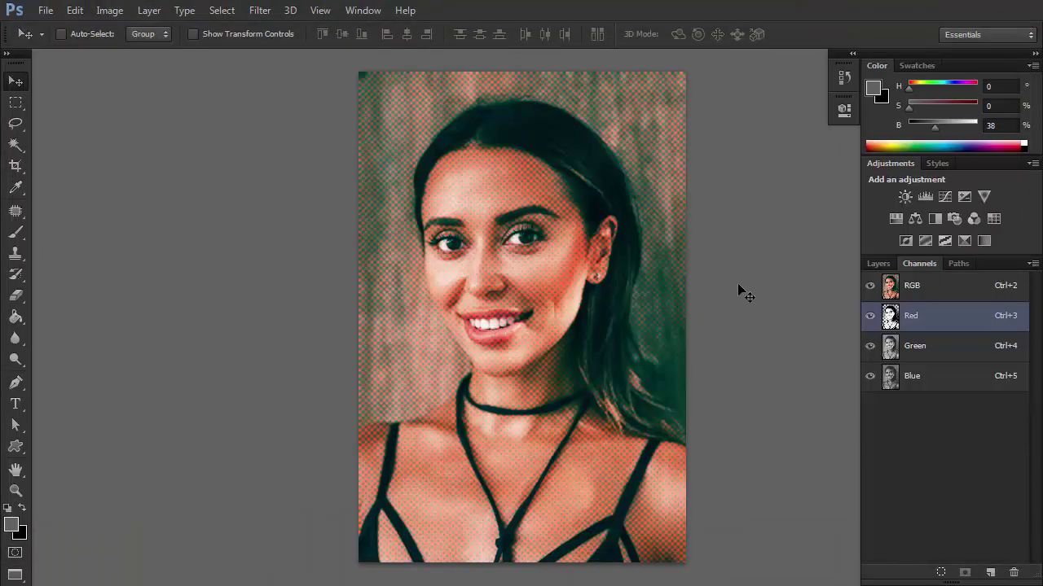